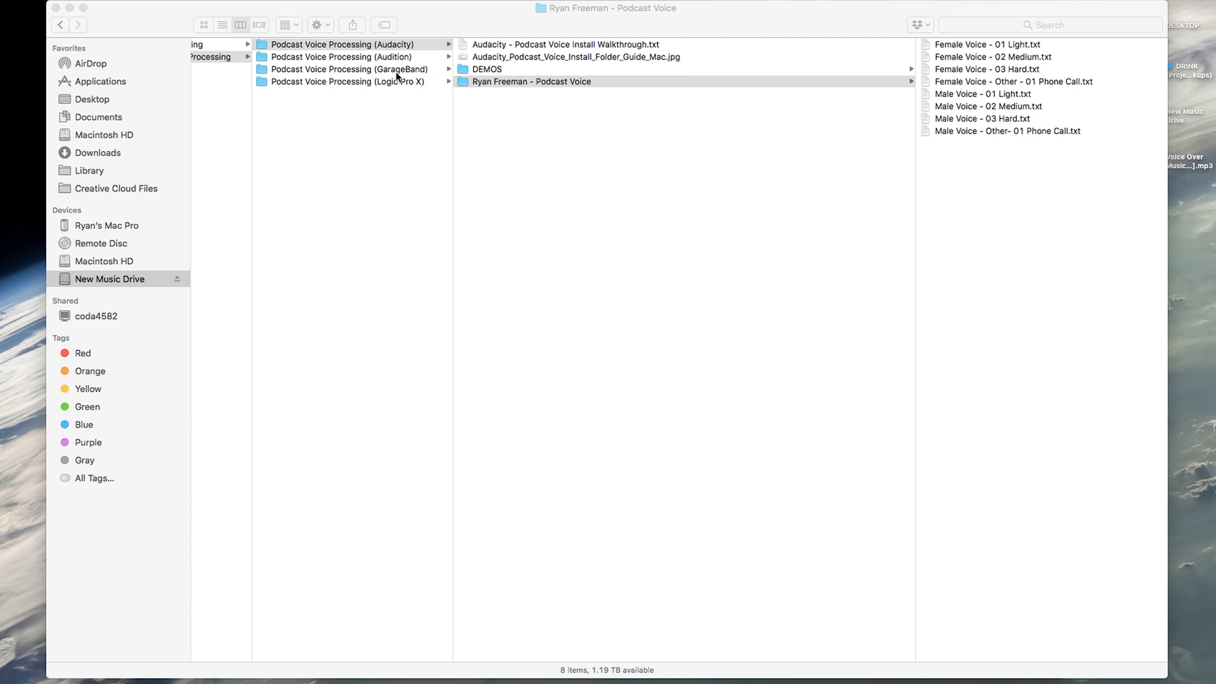
# Step: Bring the preset pack window forward and open its Audacity version folder
pyautogui.hscroll(3, 327, 148)
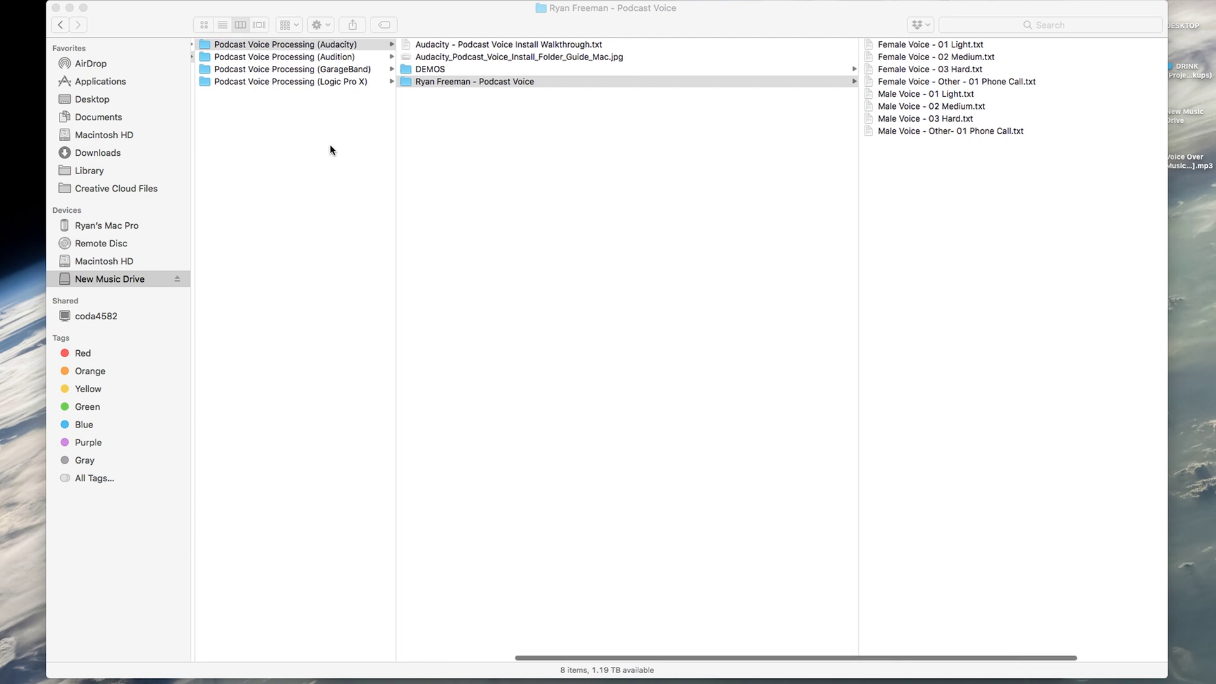
pyautogui.click(330, 152)
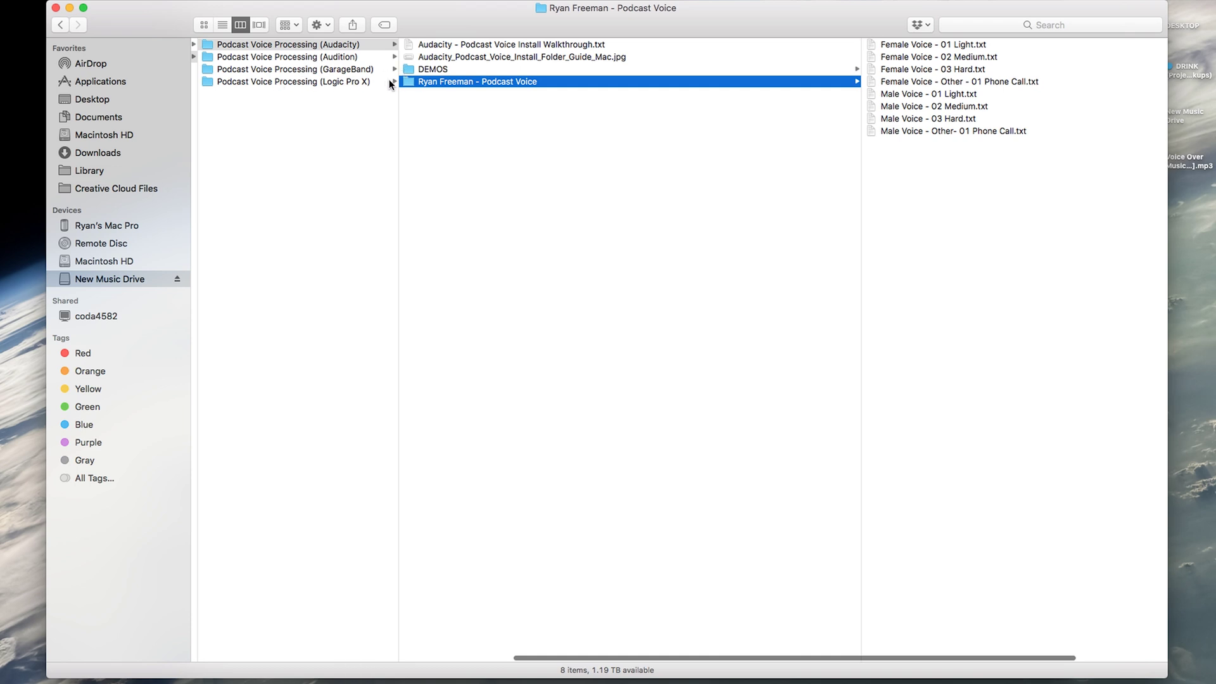
pyautogui.hscroll(-3, 389, 124)
pyautogui.hscroll(-3, 389, 124)
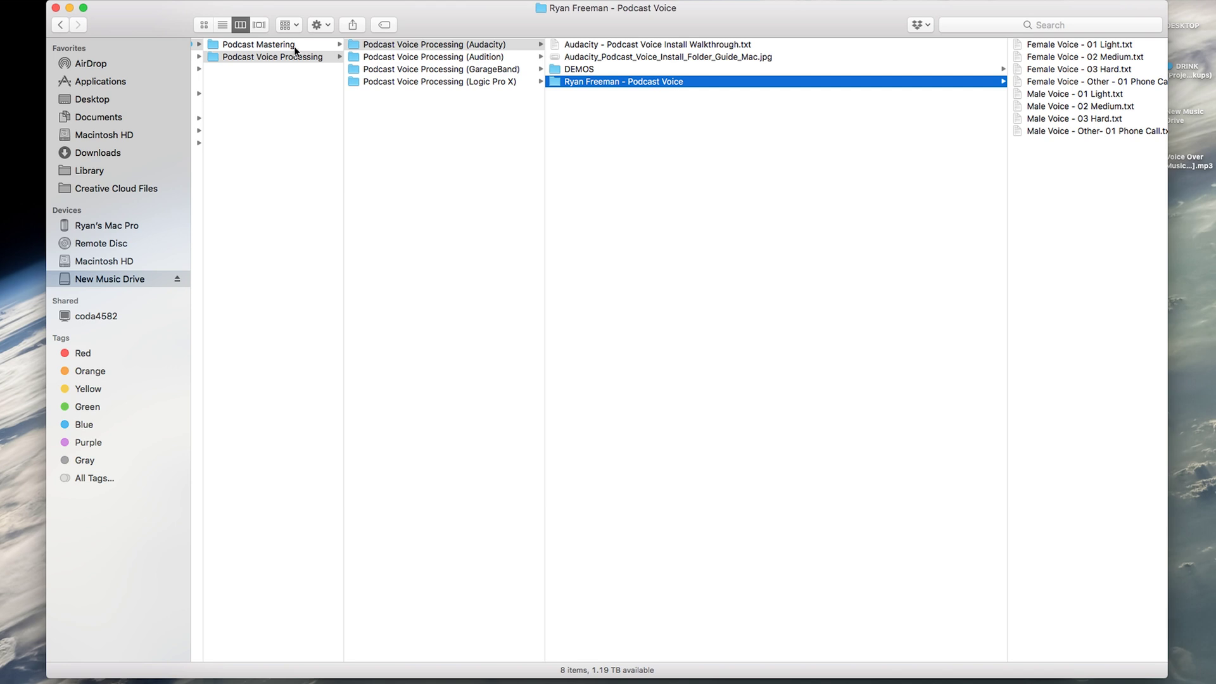
pyautogui.hscroll(2, 426, 176)
pyautogui.hscroll(3, 425, 176)
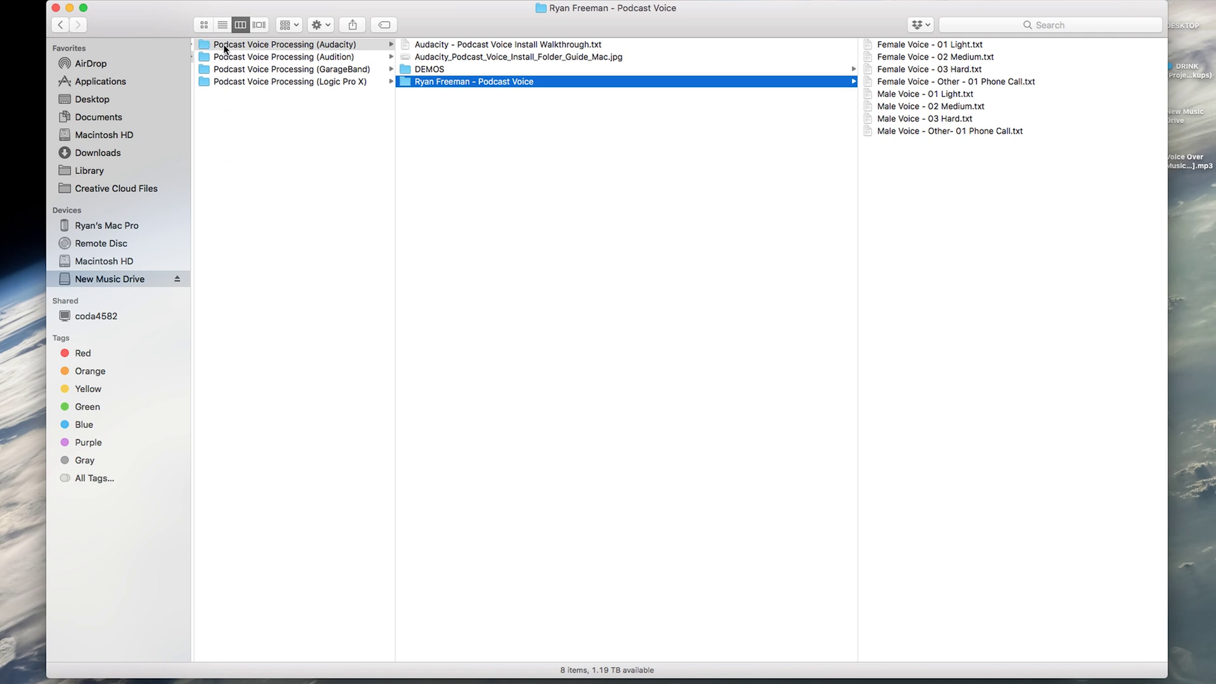
pyautogui.click(202, 45)
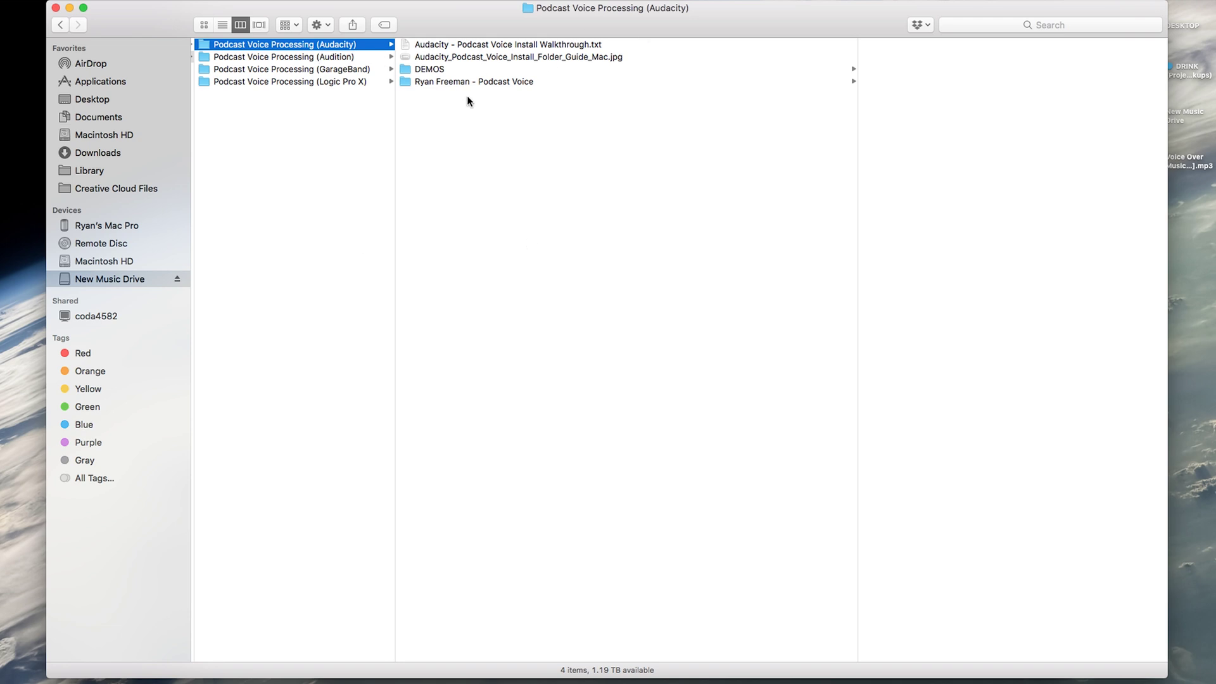
pyautogui.hscroll(2, 531, 127)
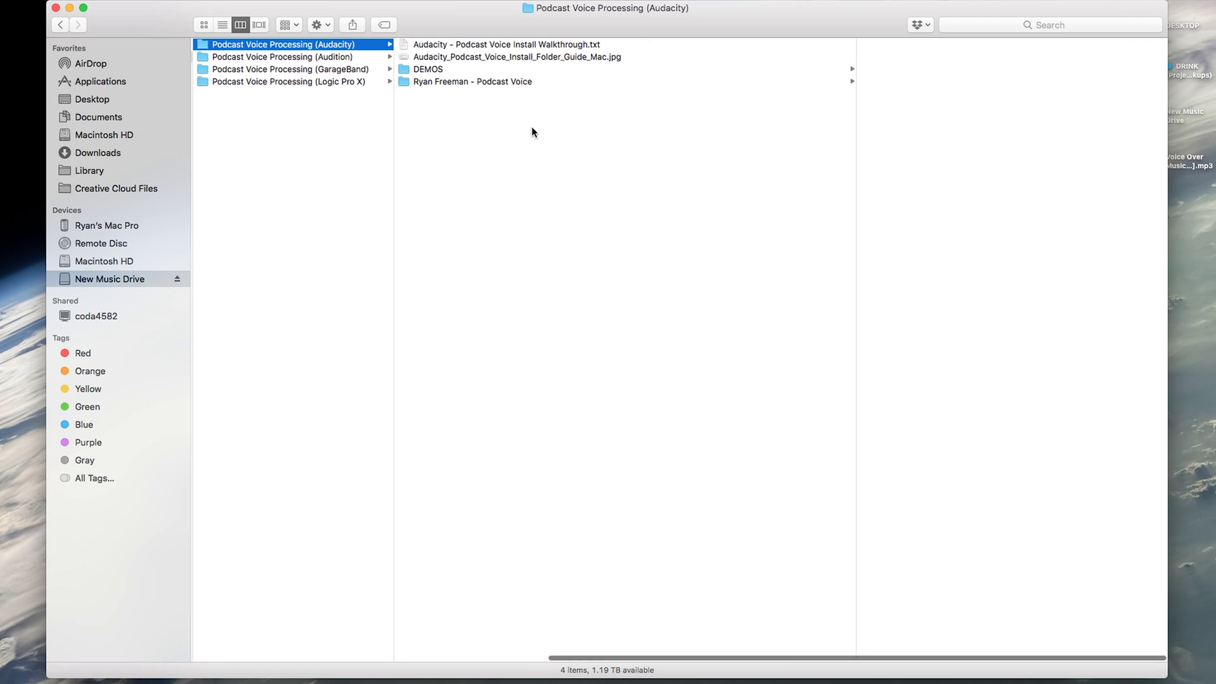
# Step: Quick Look the install walkthrough text, then the install folder guide image, then the walkthrough again
pyautogui.click(513, 43)
pyautogui.press('space')
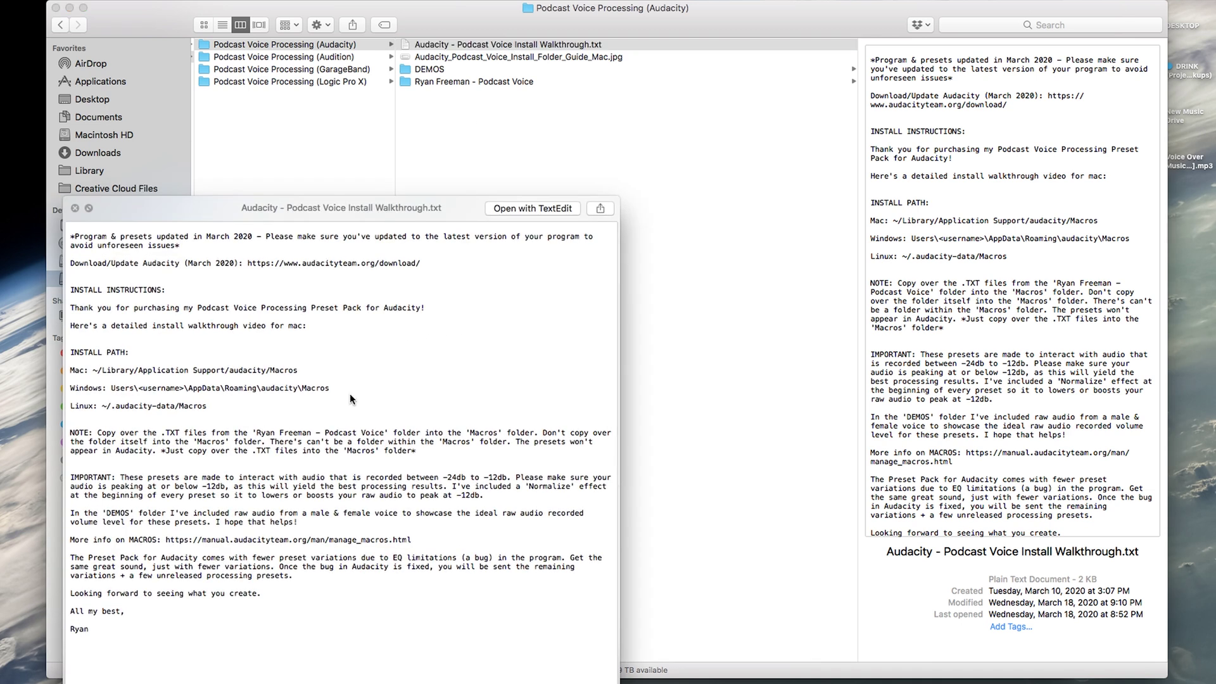
pyautogui.press('space')
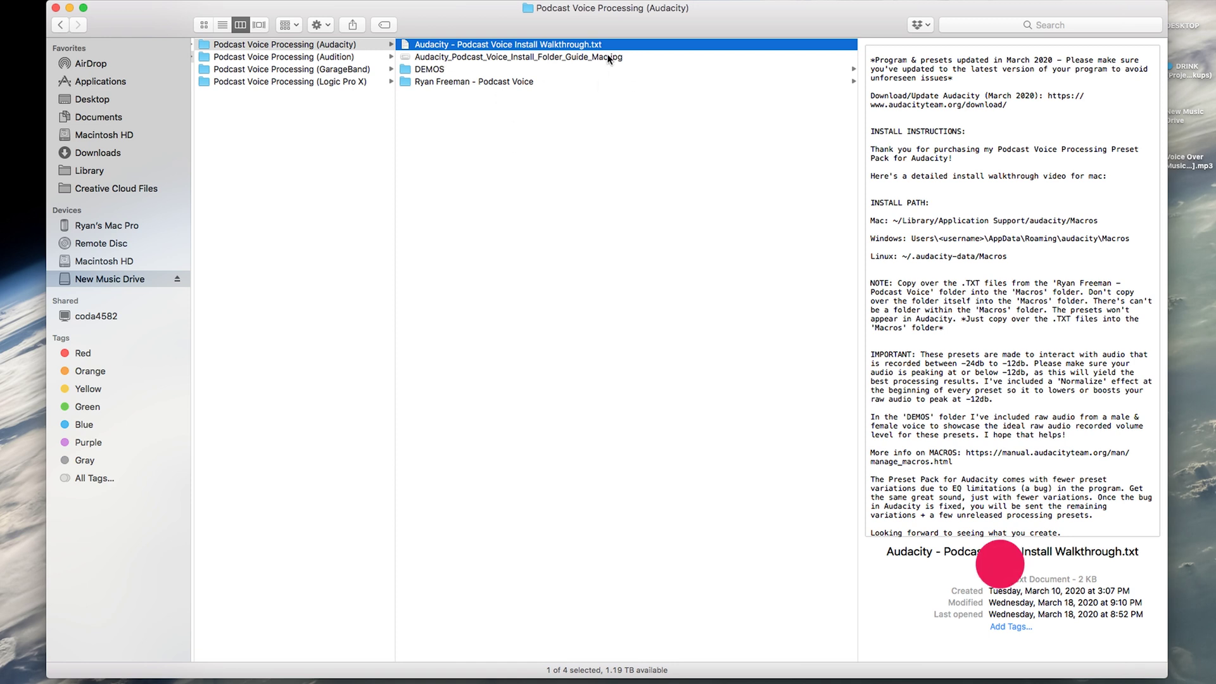
pyautogui.click(519, 57)
pyautogui.press('space')
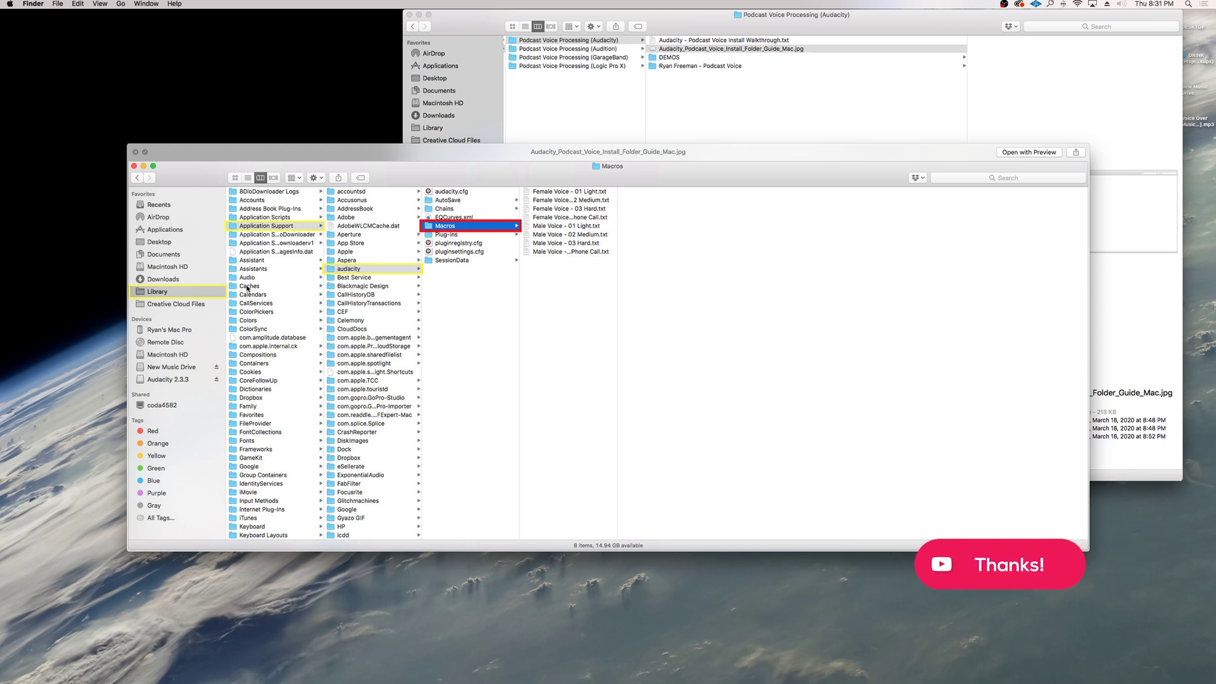
pyautogui.press('space')
pyautogui.press('Up')
pyautogui.press('space')
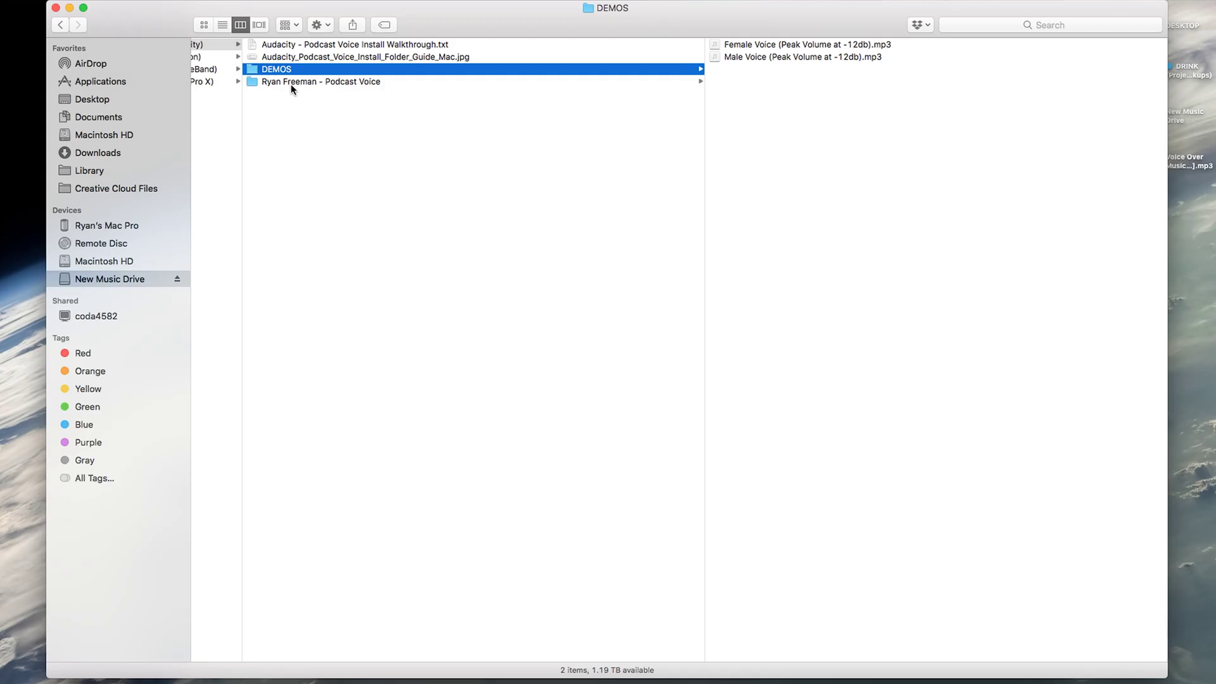
# Step: Open the eight-preset voice folder and Quick Look the Female Voice - 01 Light preset's settings
pyautogui.click(573, 66)
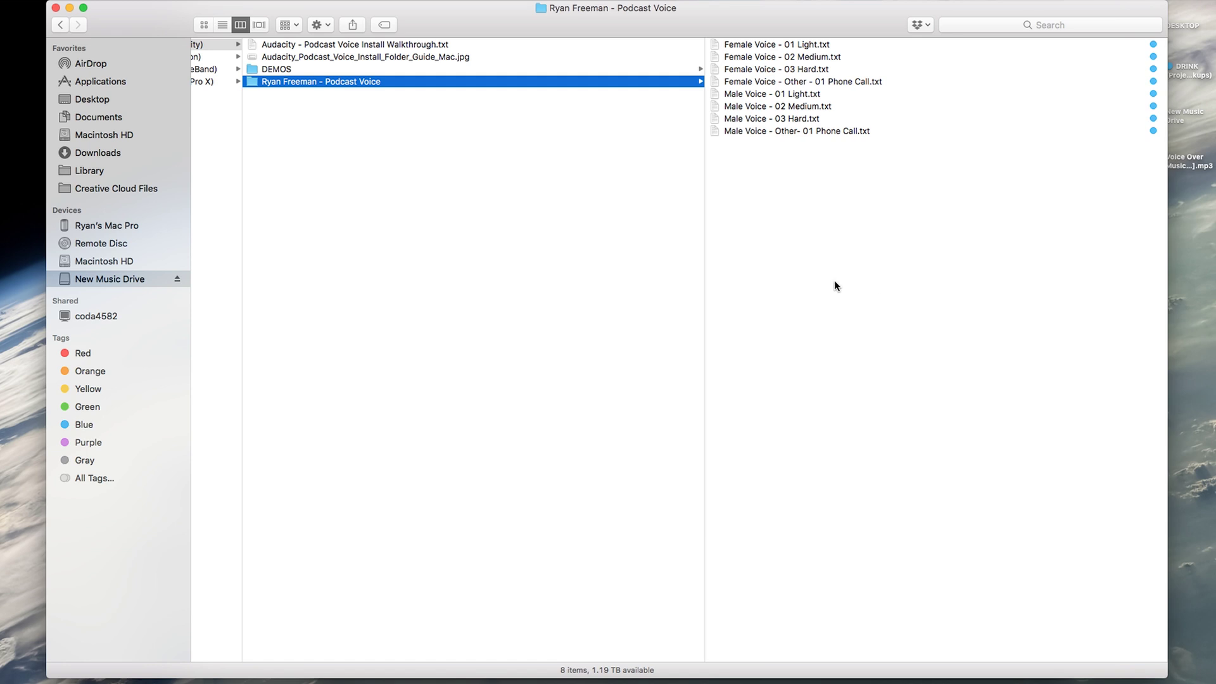
pyautogui.moveTo(838, 229); pyautogui.dragTo(764, 50)
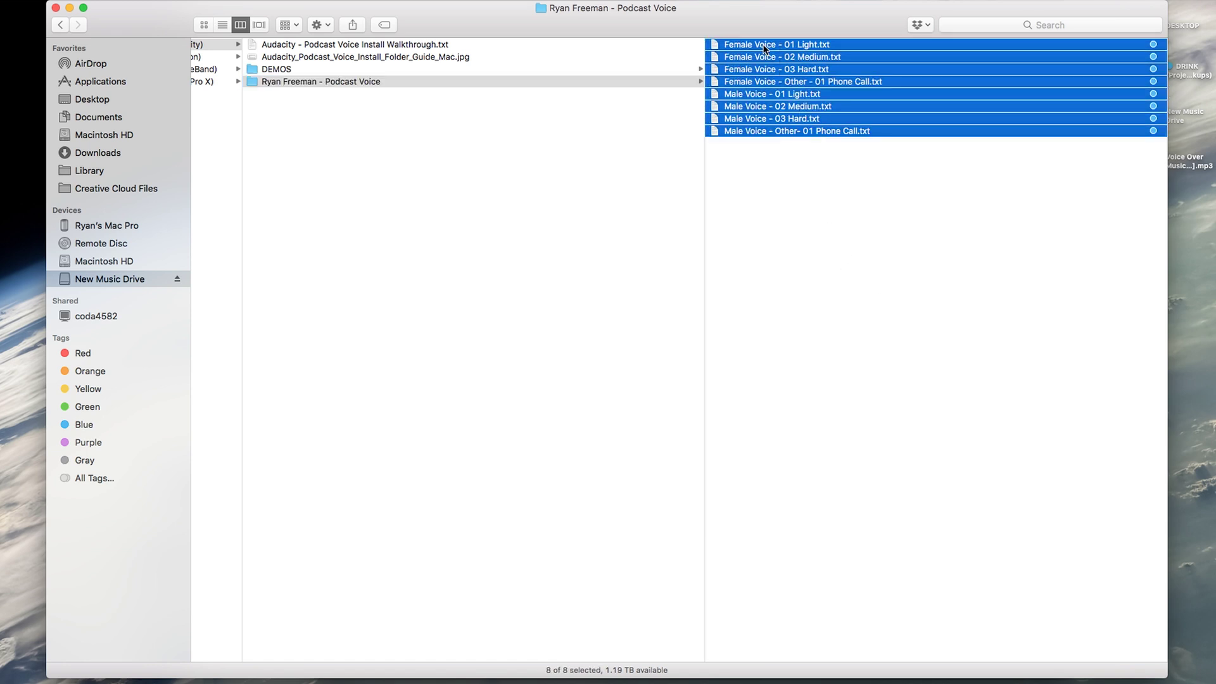
pyautogui.click(852, 255)
pyautogui.click(833, 44)
pyautogui.press('space')
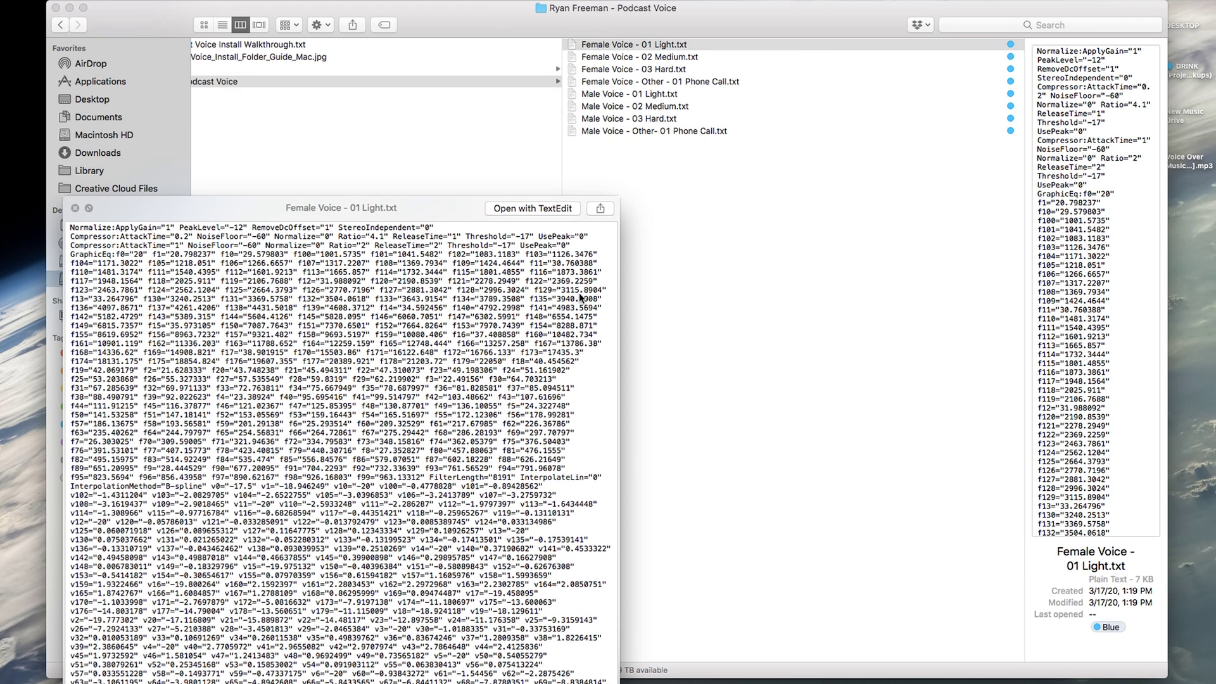
pyautogui.press('space')
pyautogui.press('space')
pyautogui.press('space')
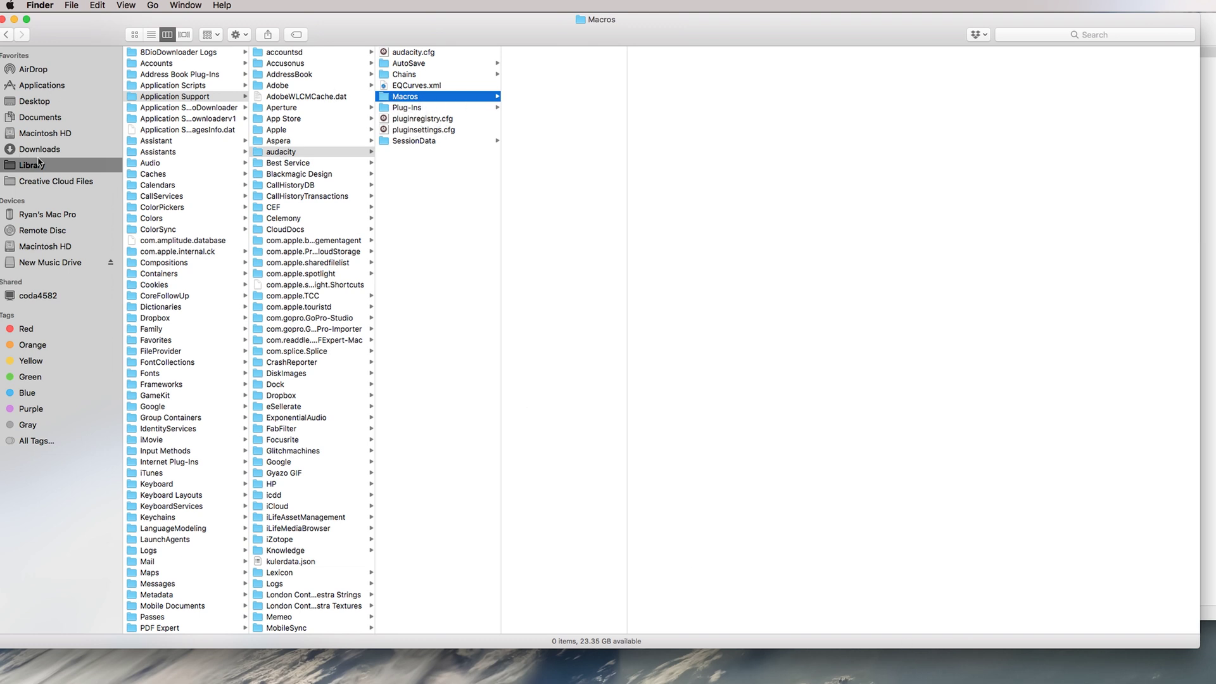
# Step: Reach the hidden user Library via the Go menu, then Application Support › audacity › Macros
pyautogui.click(48, 167)
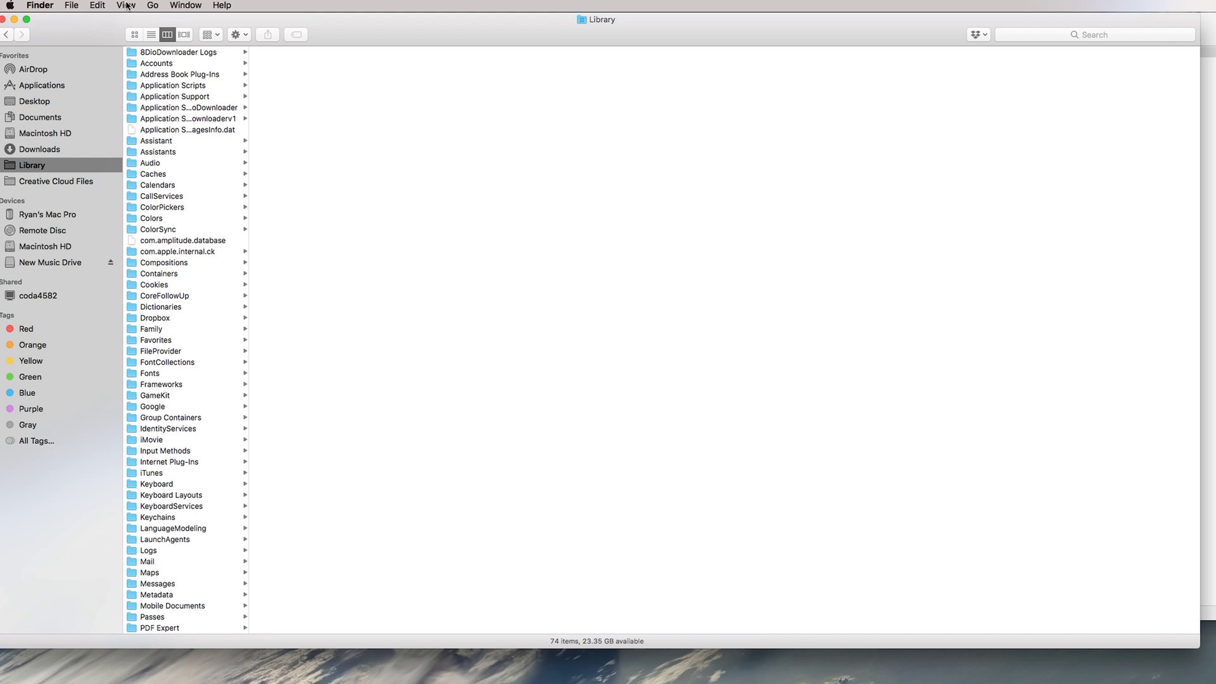
pyautogui.click(126, 5)
pyautogui.moveTo(152, 5)
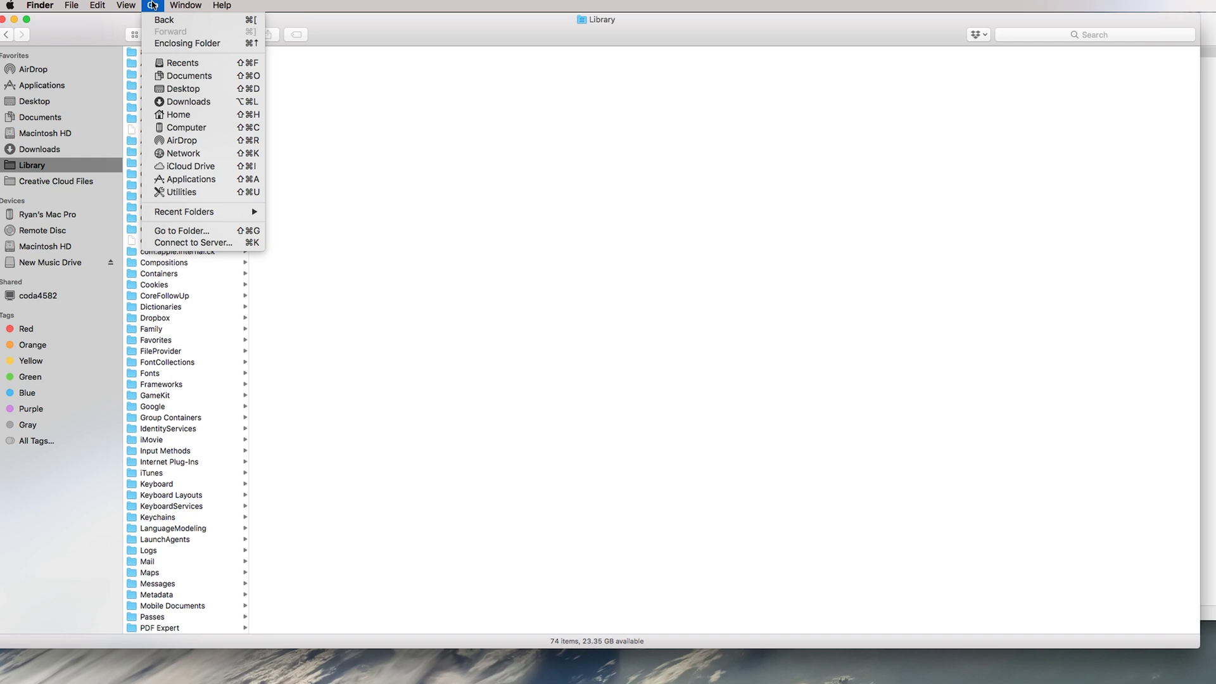
pyautogui.press('alt')
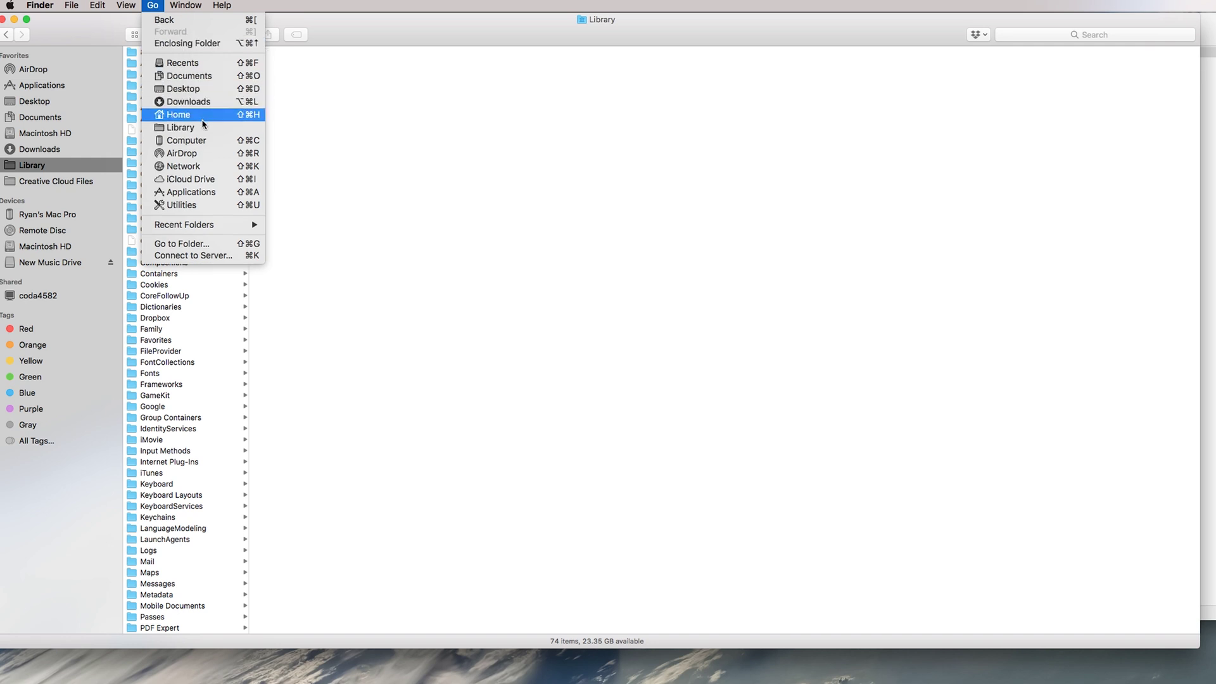
pyautogui.click(202, 128)
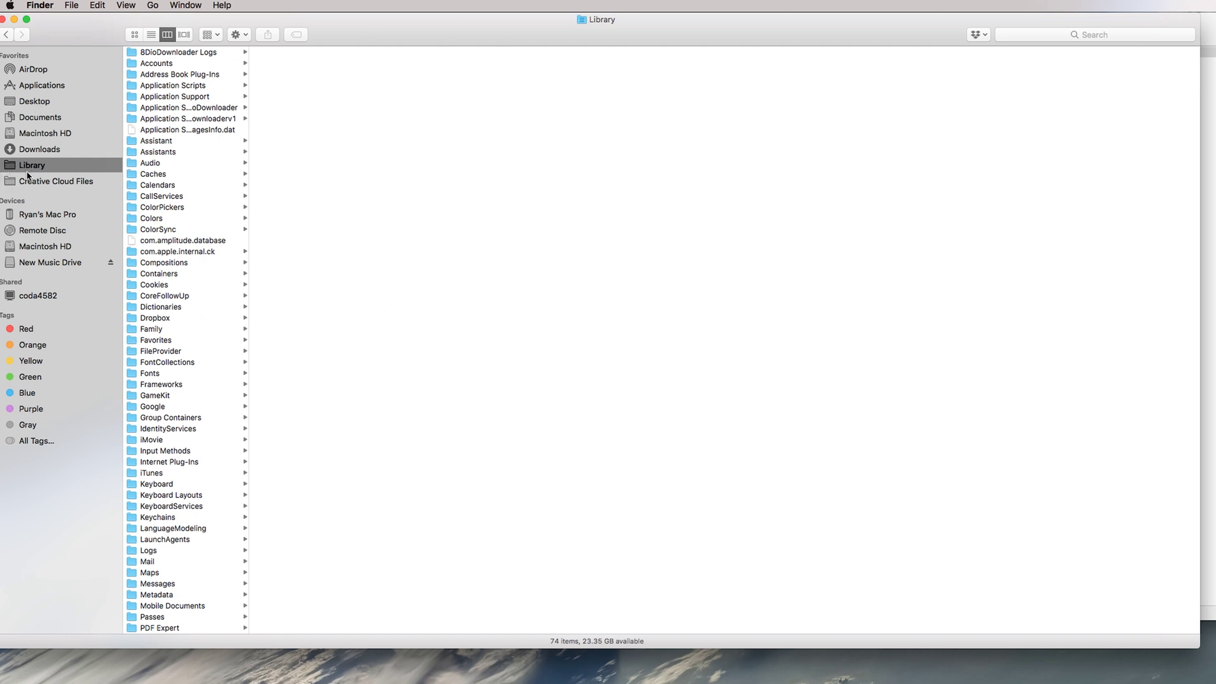
pyautogui.click(194, 97)
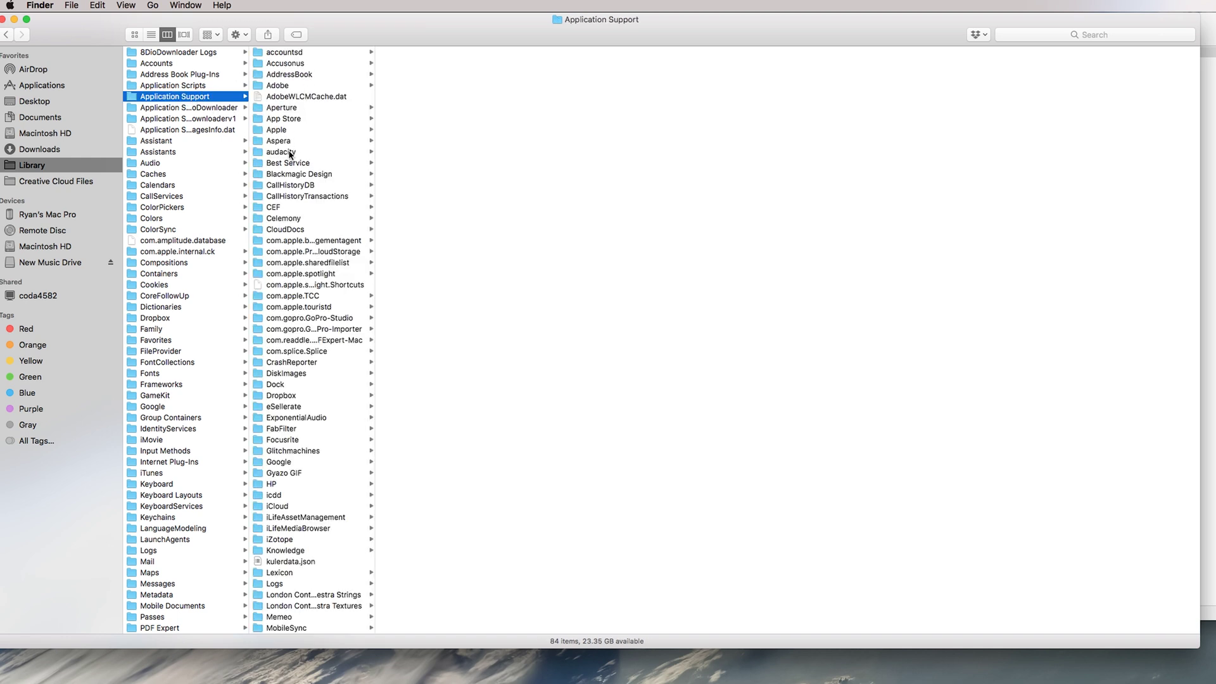
pyautogui.click(289, 153)
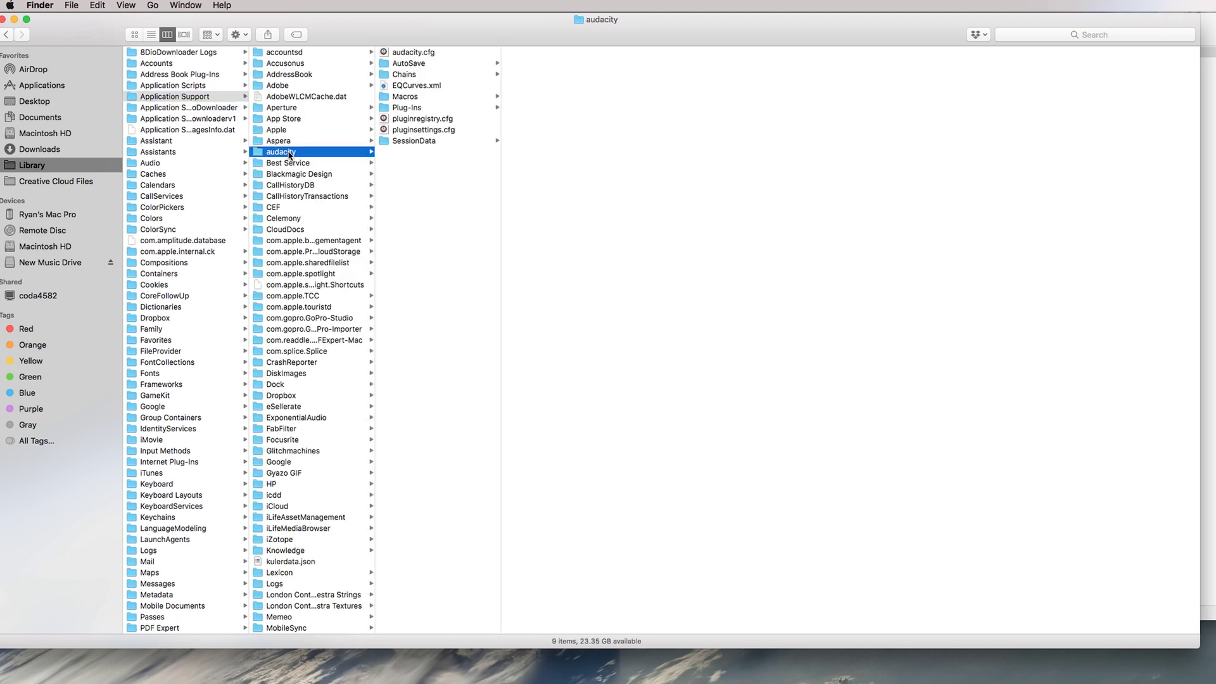
pyautogui.click(412, 97)
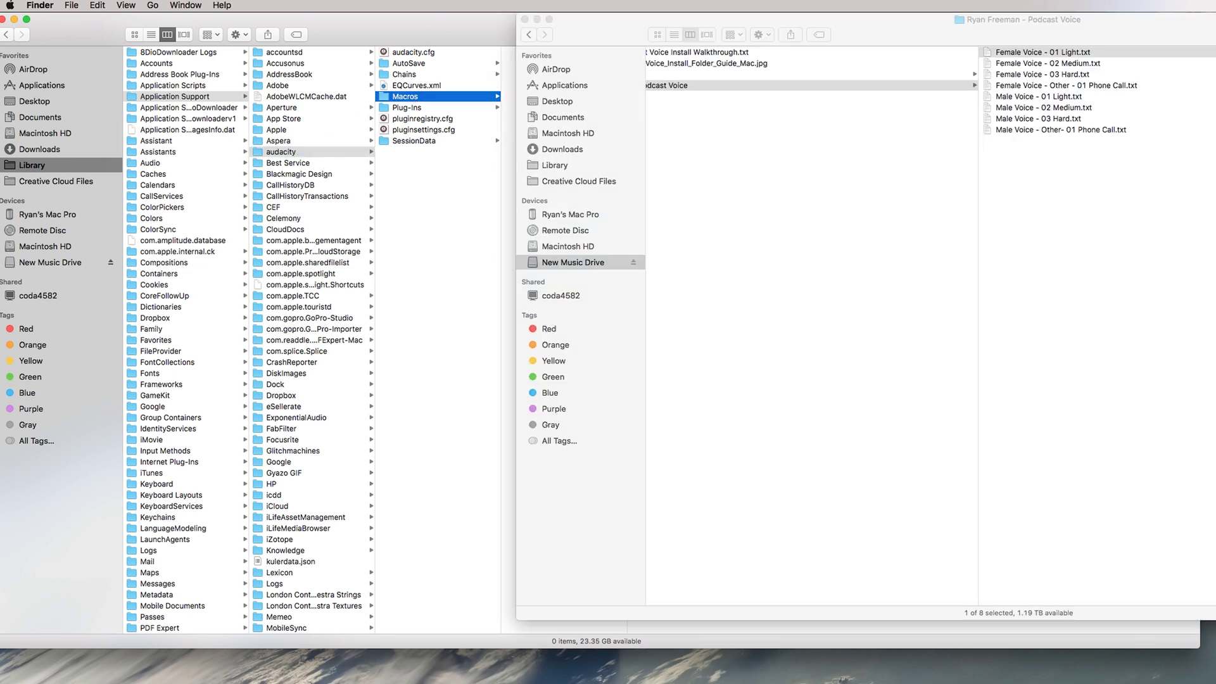
pyautogui.hscroll(-5, 719, 101)
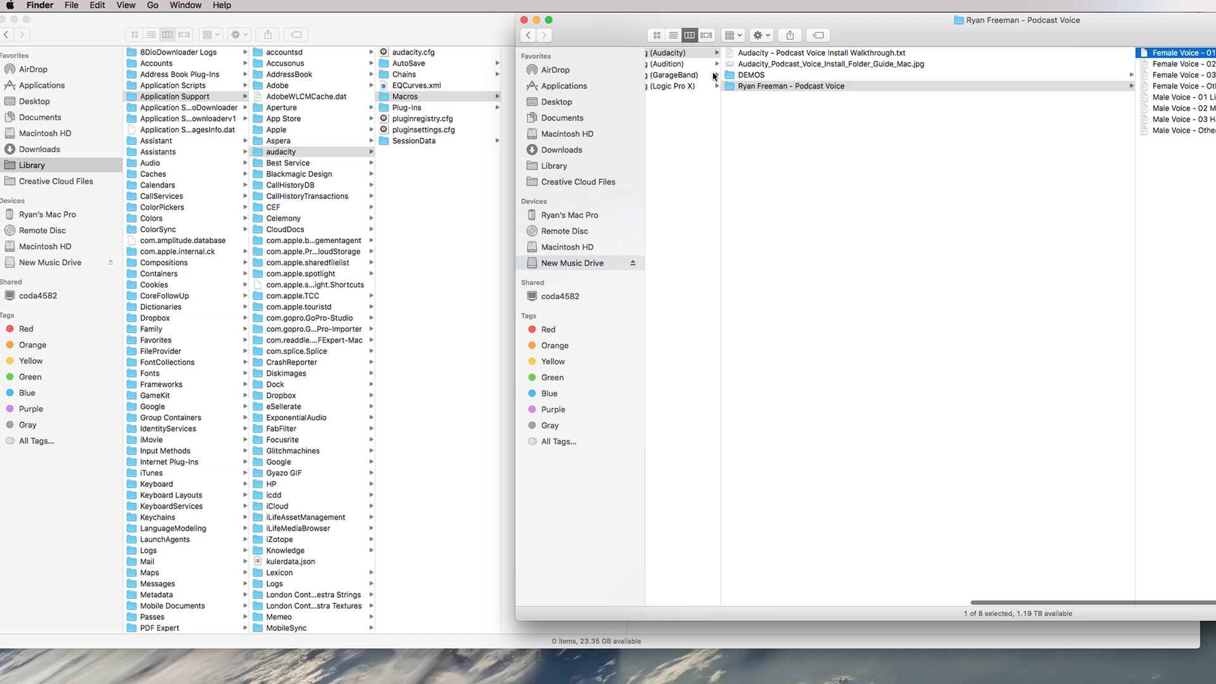
# Step: Select all eight voice preset .txt files, drag them into Macros, then close Podcast Voice
pyautogui.moveTo(628, 22); pyautogui.dragTo(840, 189)
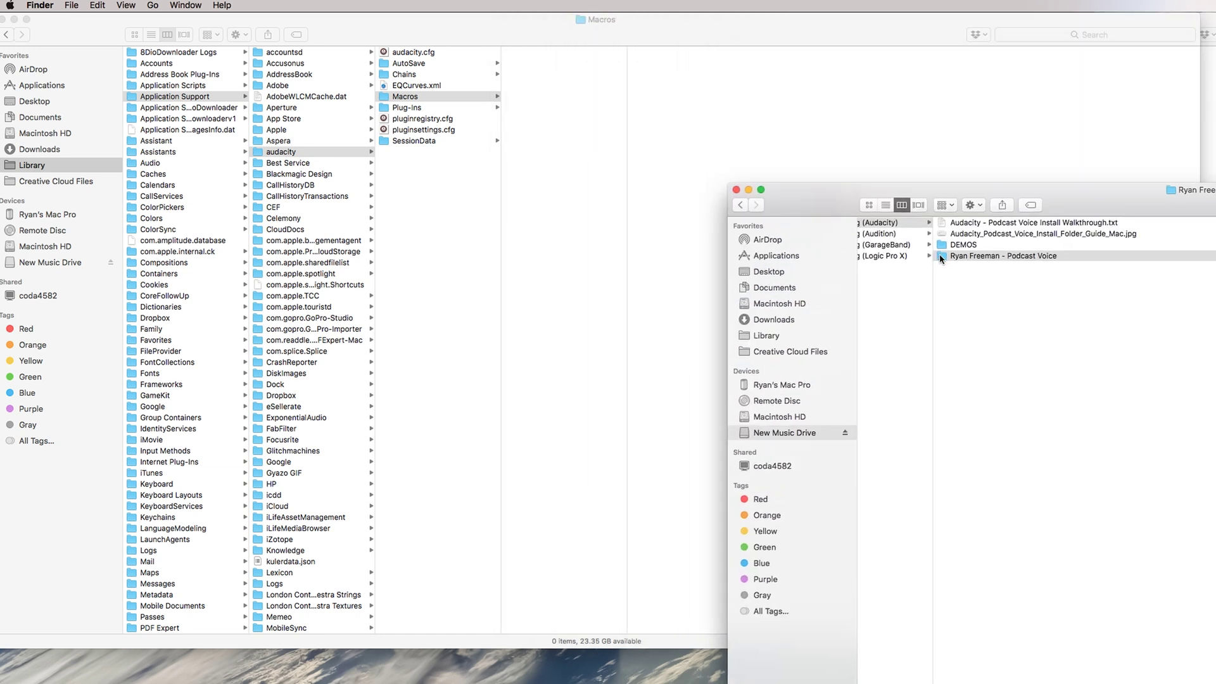
pyautogui.moveTo(940, 258)
pyautogui.mouseDown()
pyautogui.moveTo(553, 120)
pyautogui.moveTo(923, 209)
pyautogui.moveTo(952, 258)
pyautogui.mouseUp()
pyautogui.press('Right')
pyautogui.press('super+a')
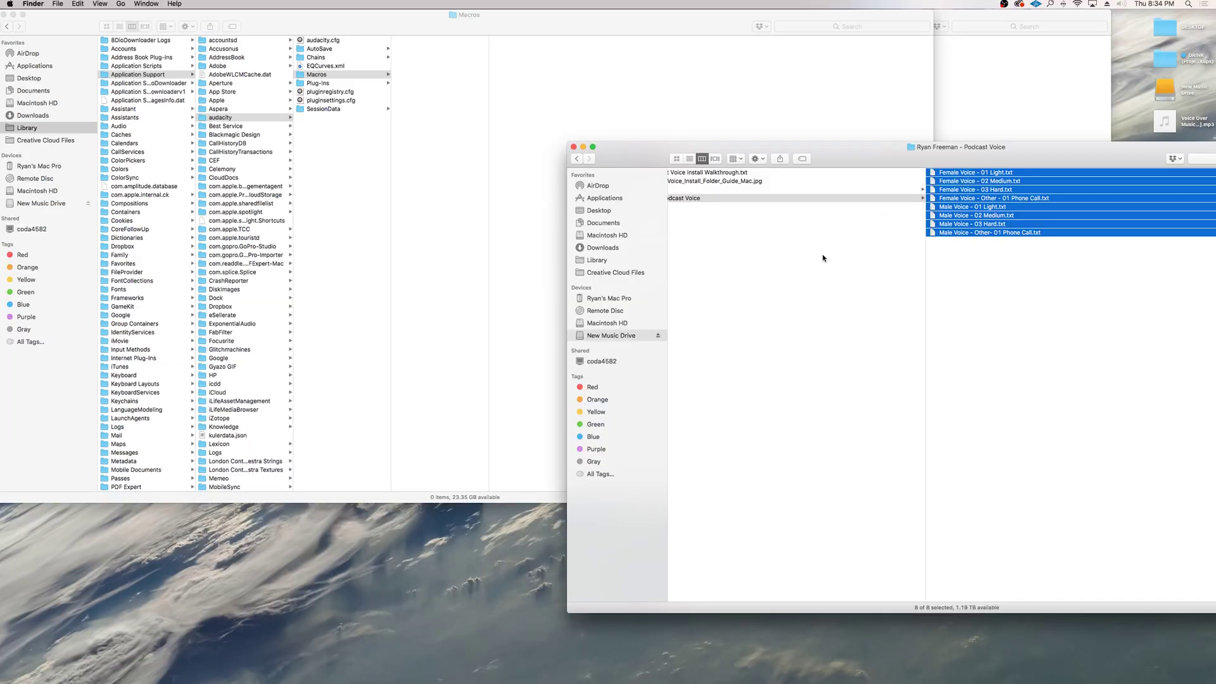
pyautogui.moveTo(933, 175); pyautogui.dragTo(408, 102)
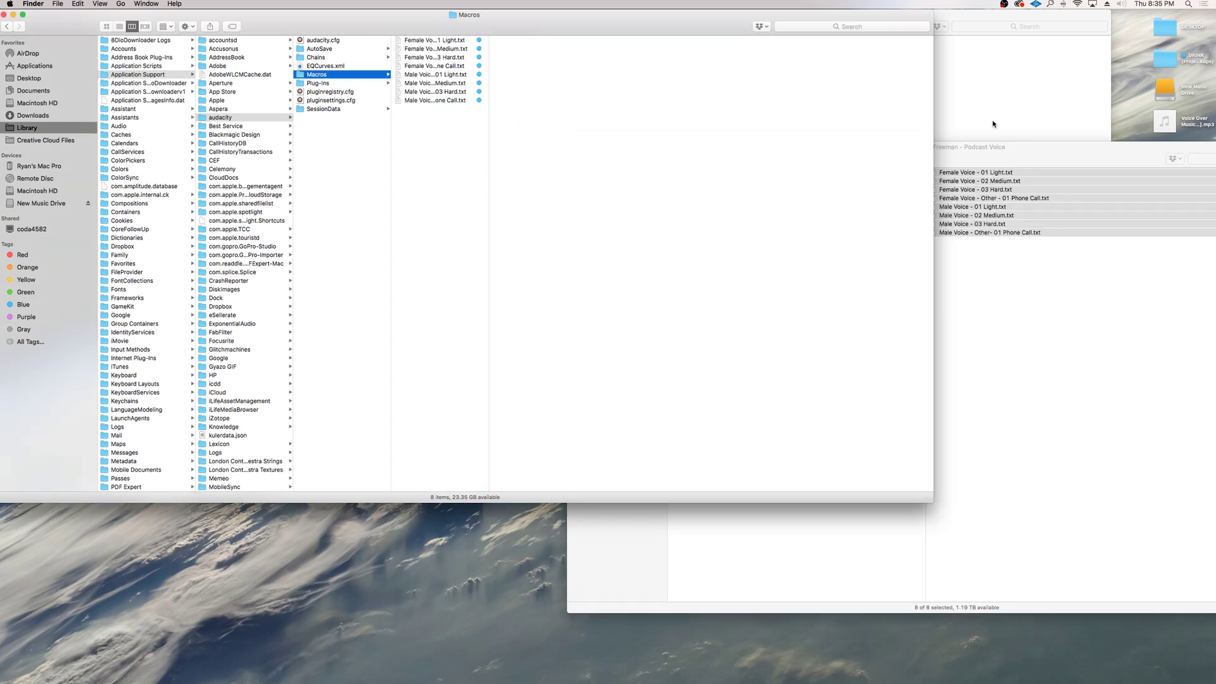
pyautogui.click(1024, 172)
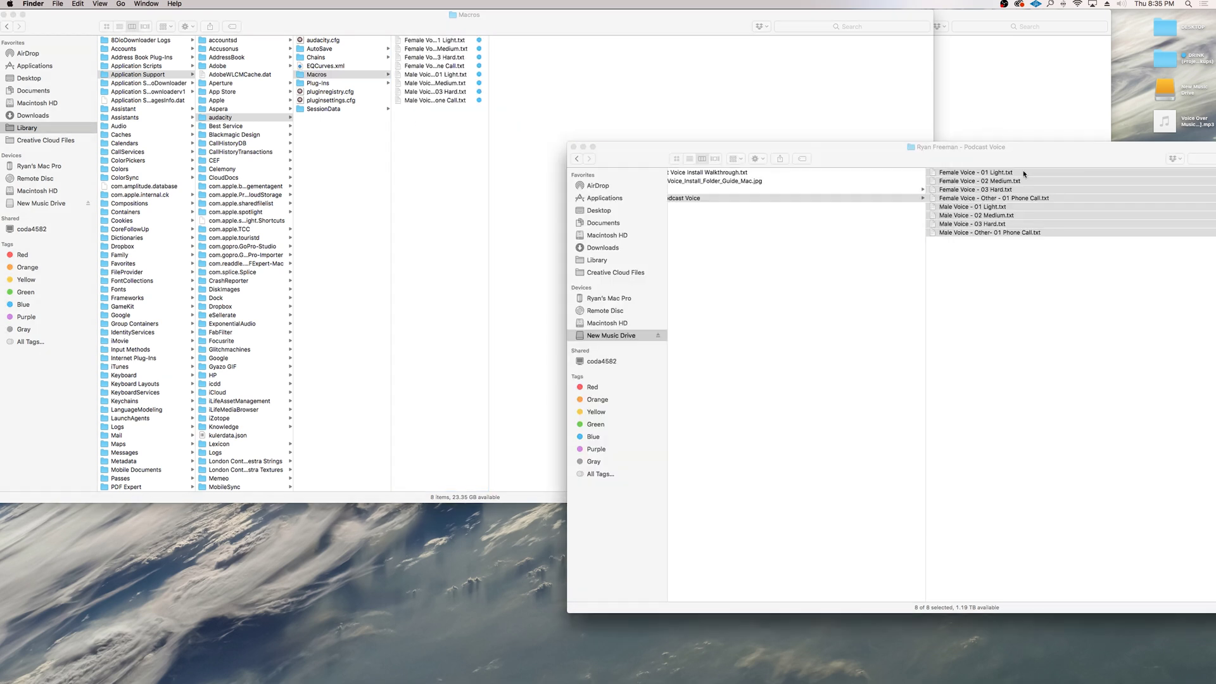
pyautogui.click(573, 146)
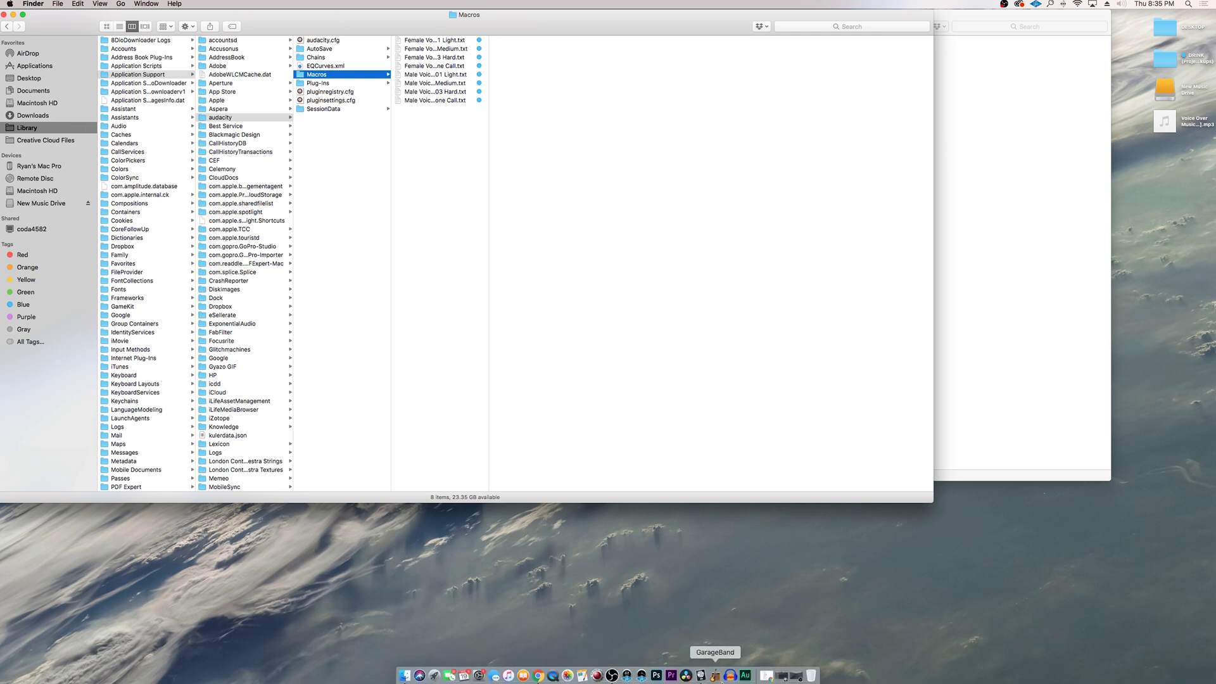
# Step: Launch Audacity, drag in the Male Voice (Peak Volume at -12db).mp3 demo, and select the whole track
pyautogui.click(730, 674)
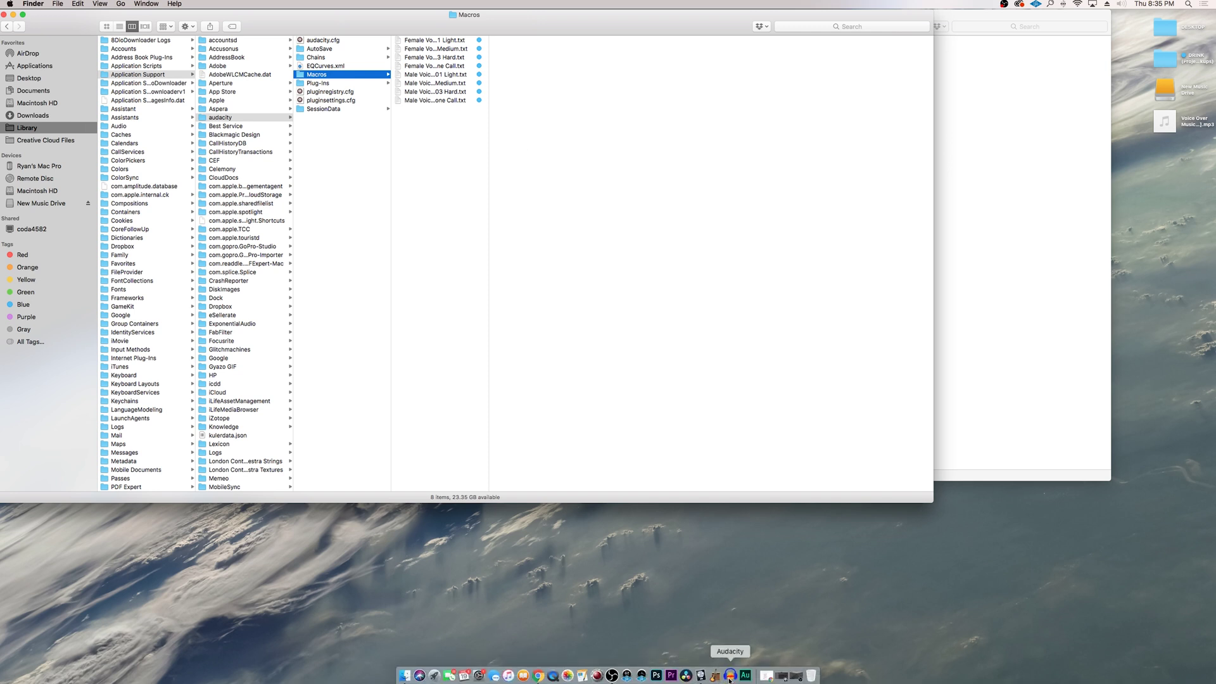
pyautogui.click(4, 15)
pyautogui.click(1048, 52)
pyautogui.moveTo(1045, 53); pyautogui.dragTo(183, 126)
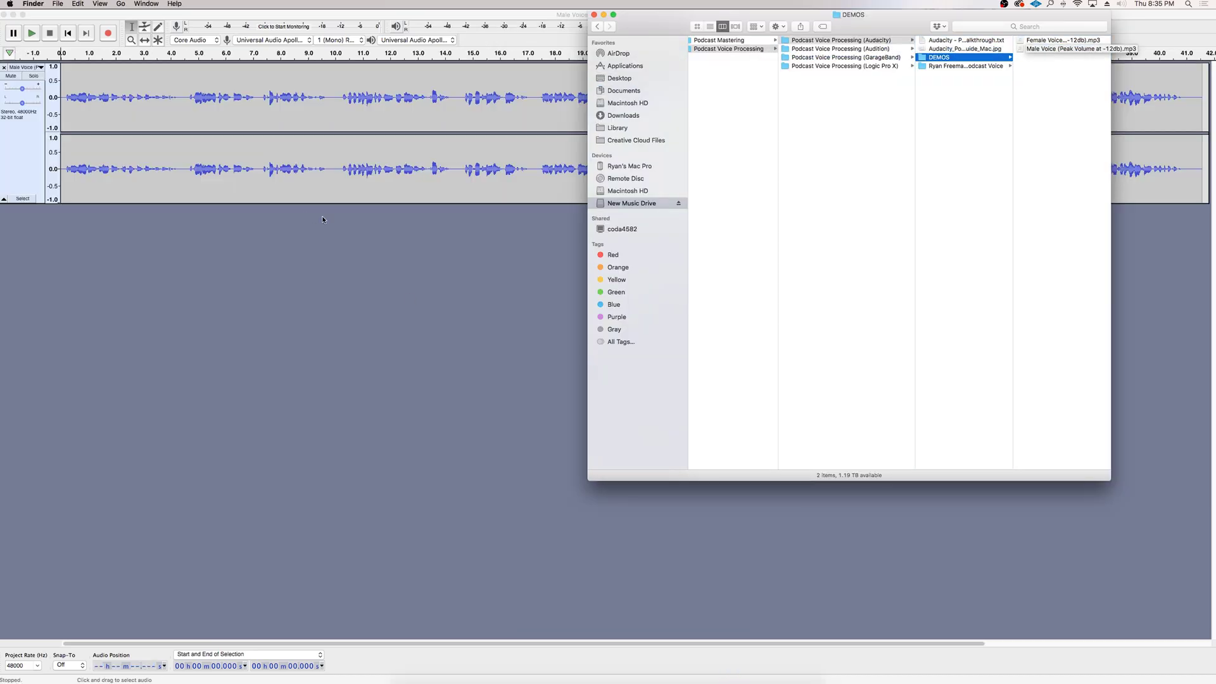
pyautogui.click(398, 275)
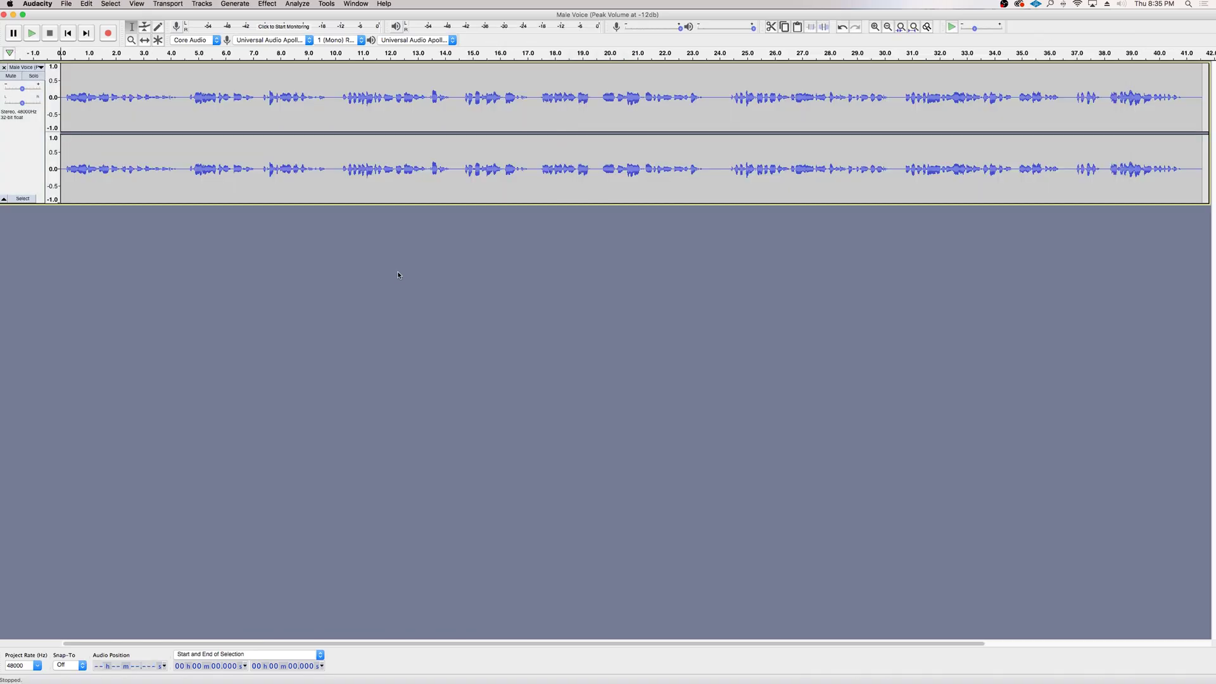
pyautogui.click(18, 164)
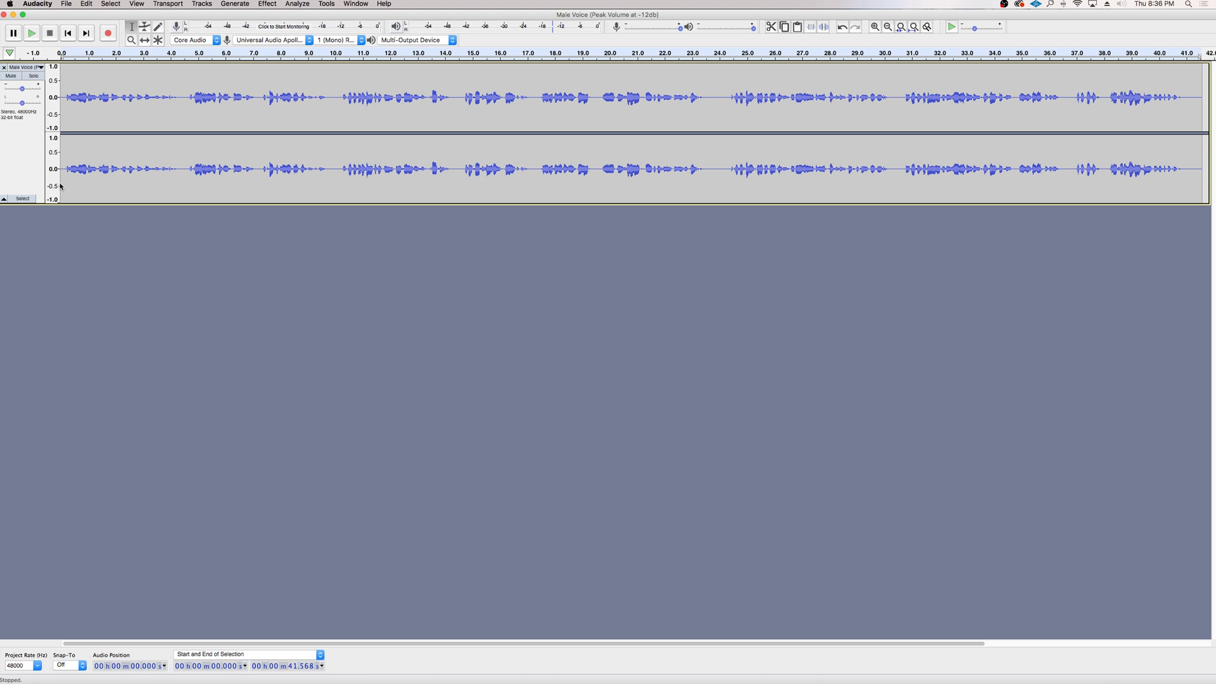
pyautogui.click(21, 162)
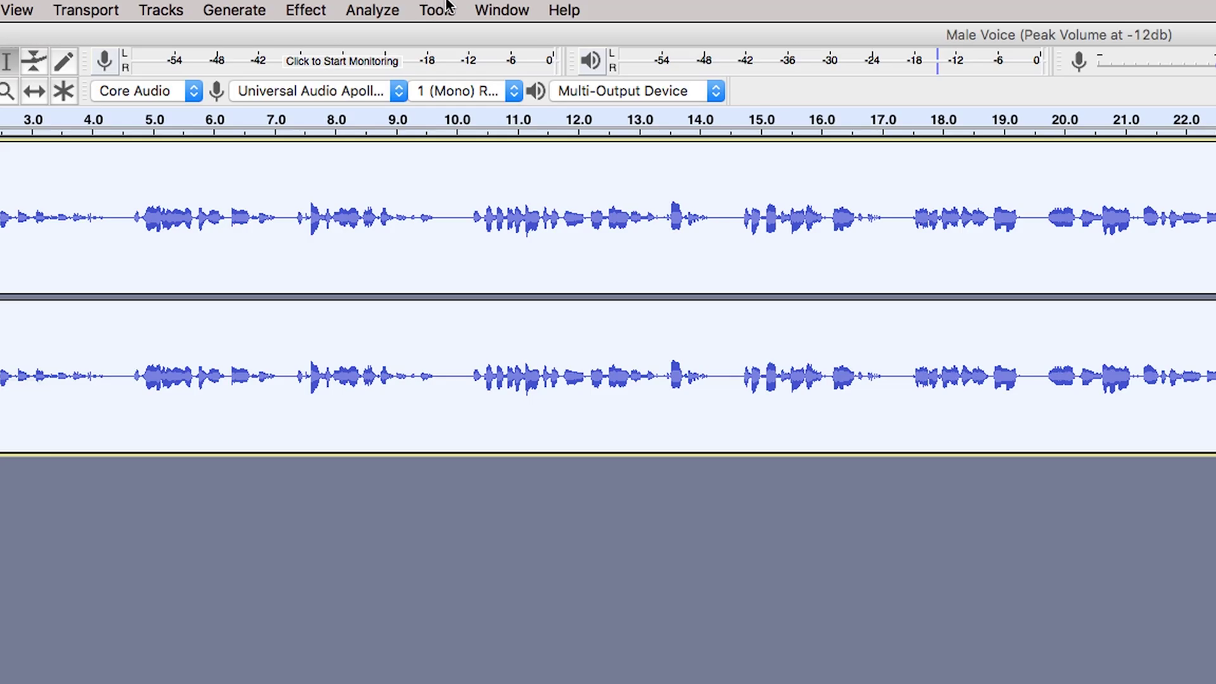
pyautogui.click(326, 3)
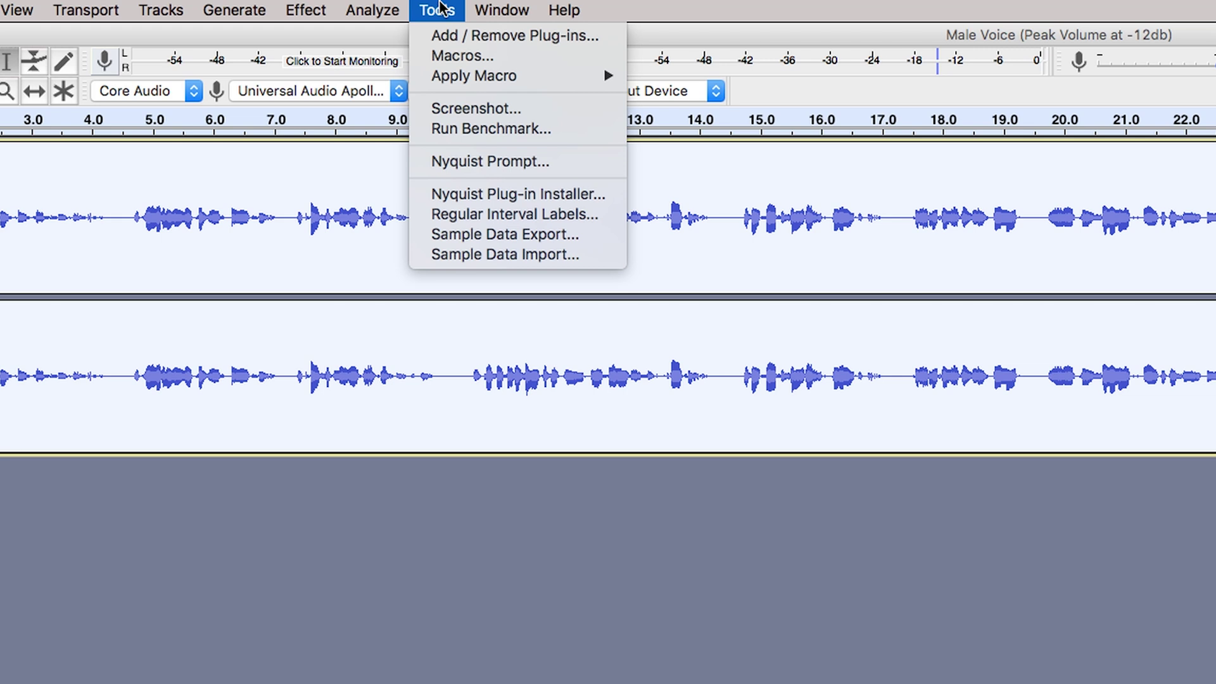
# Step: Apply the Male Voice - 02 Medium macro from Tools > Apply Macro to the demo track
pyautogui.moveTo(569, 78)
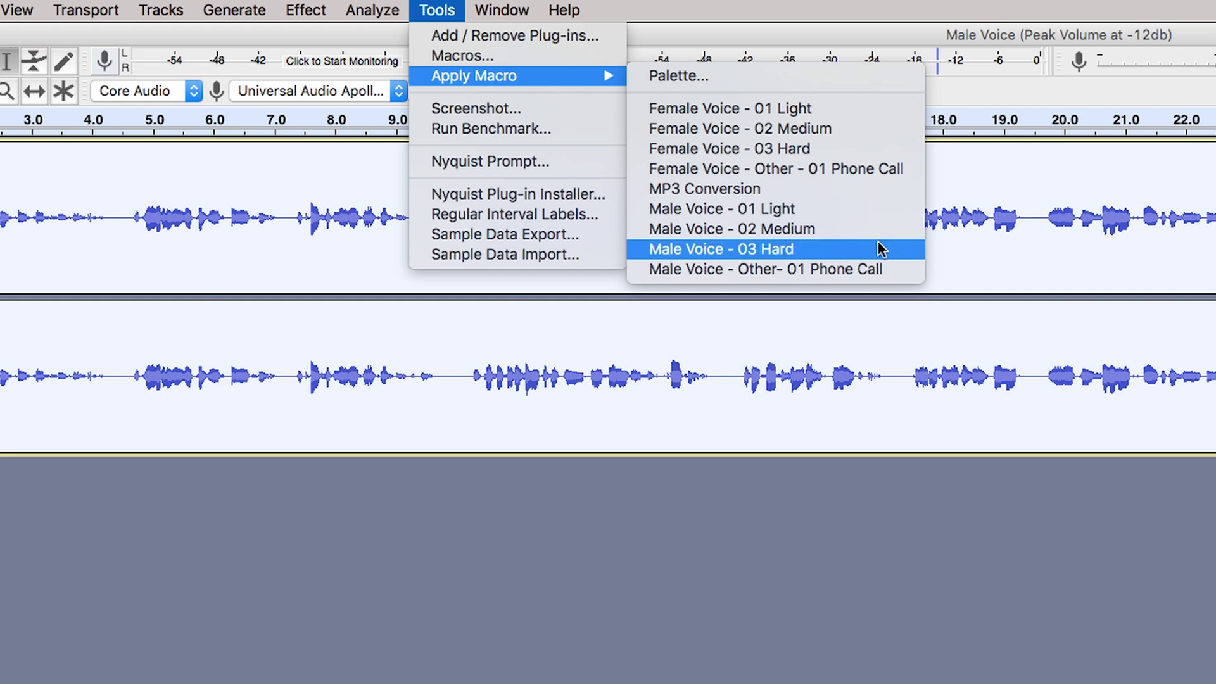
pyautogui.click(814, 229)
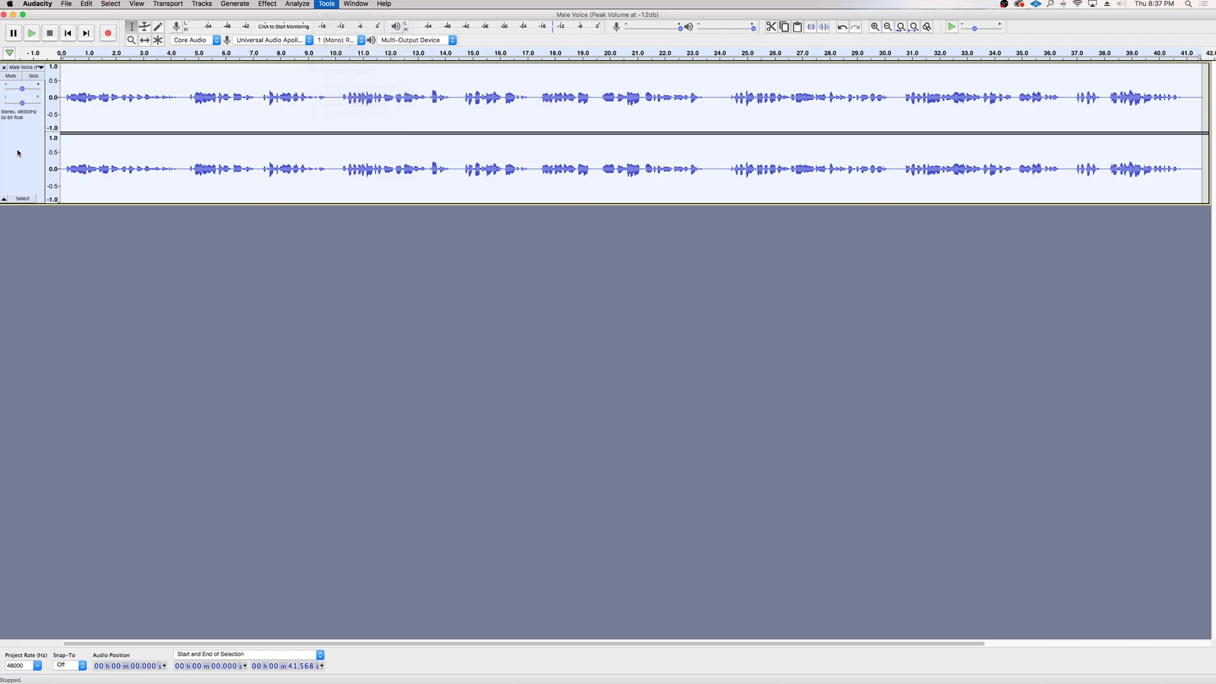
# Step: Play back the Male Voice track, stop it, and reselect the whole track
pyautogui.press('space')
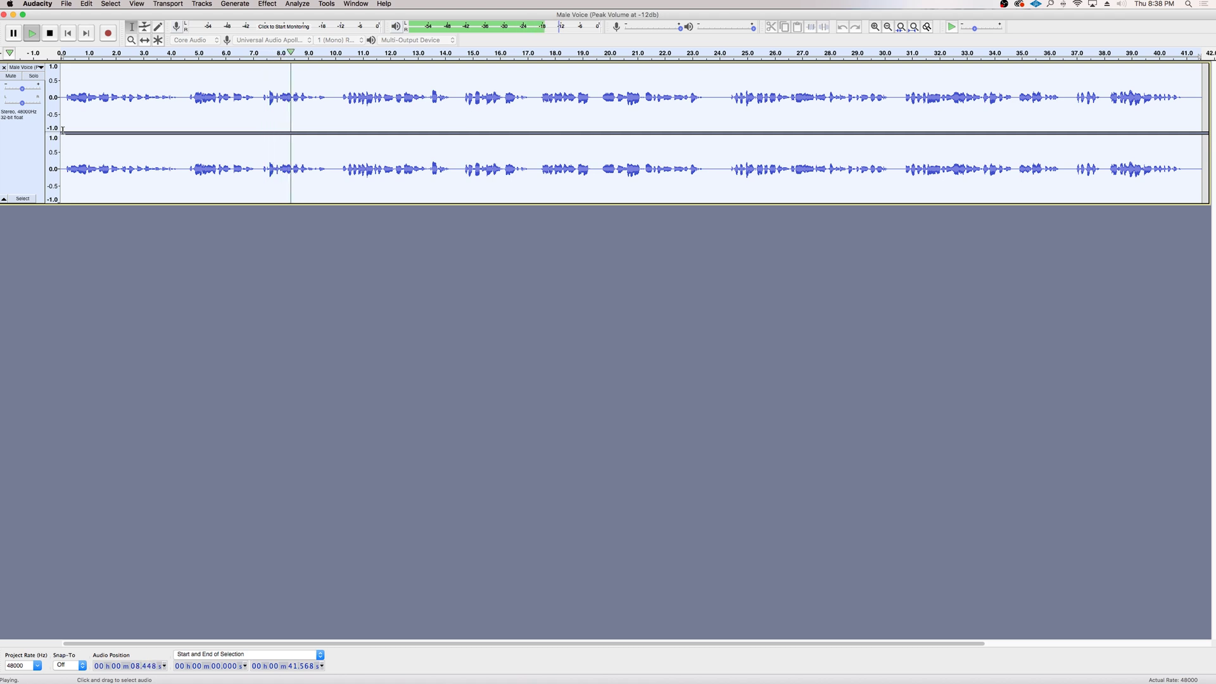
pyautogui.click(62, 129)
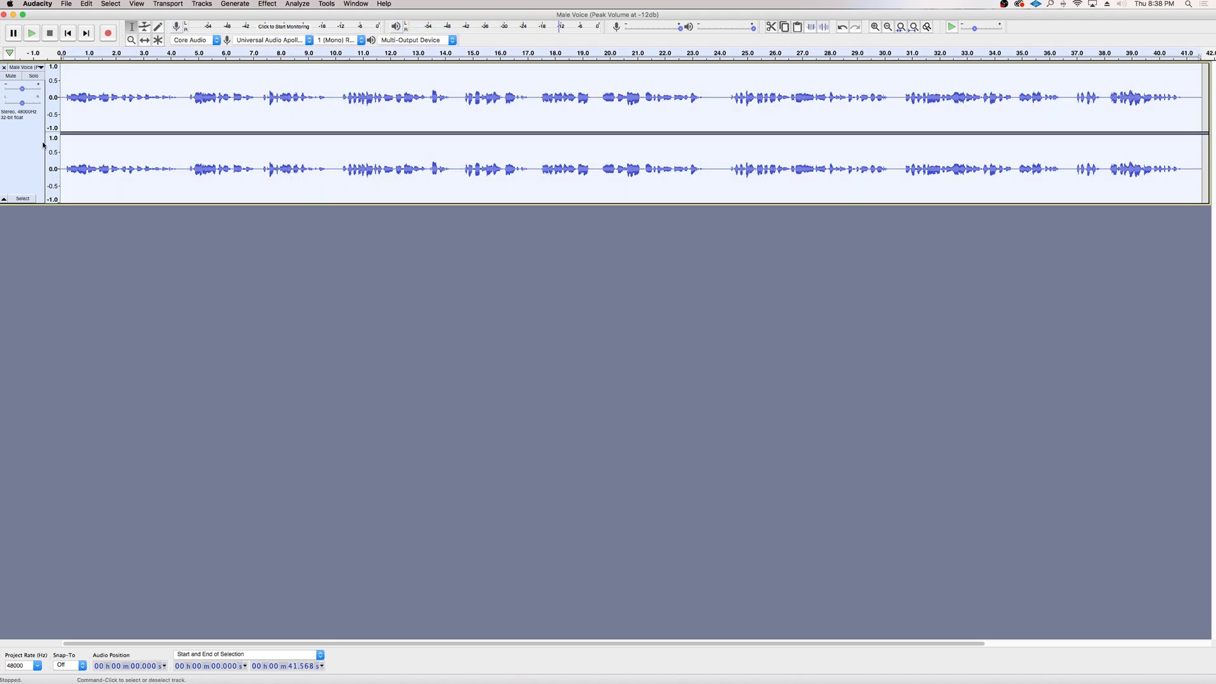
pyautogui.click(26, 127)
pyautogui.click(326, 3)
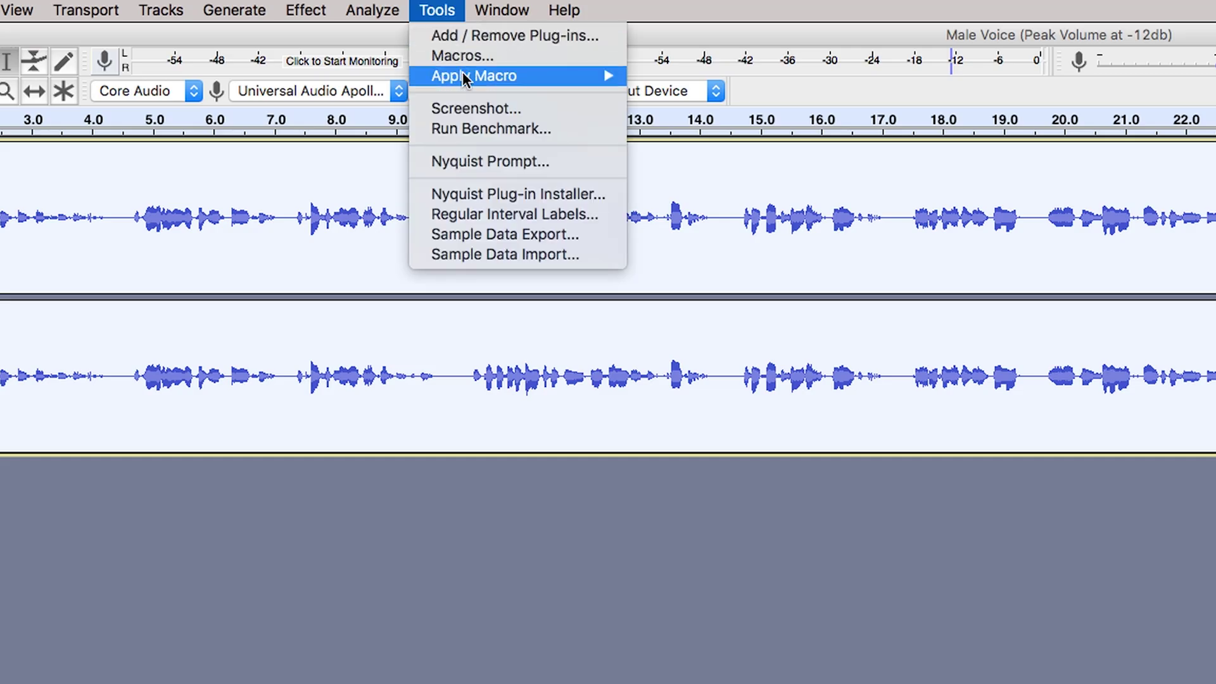
# Step: Apply Male Voice - 02 Medium, play the louder result, then undo the processing
pyautogui.moveTo(513, 75)
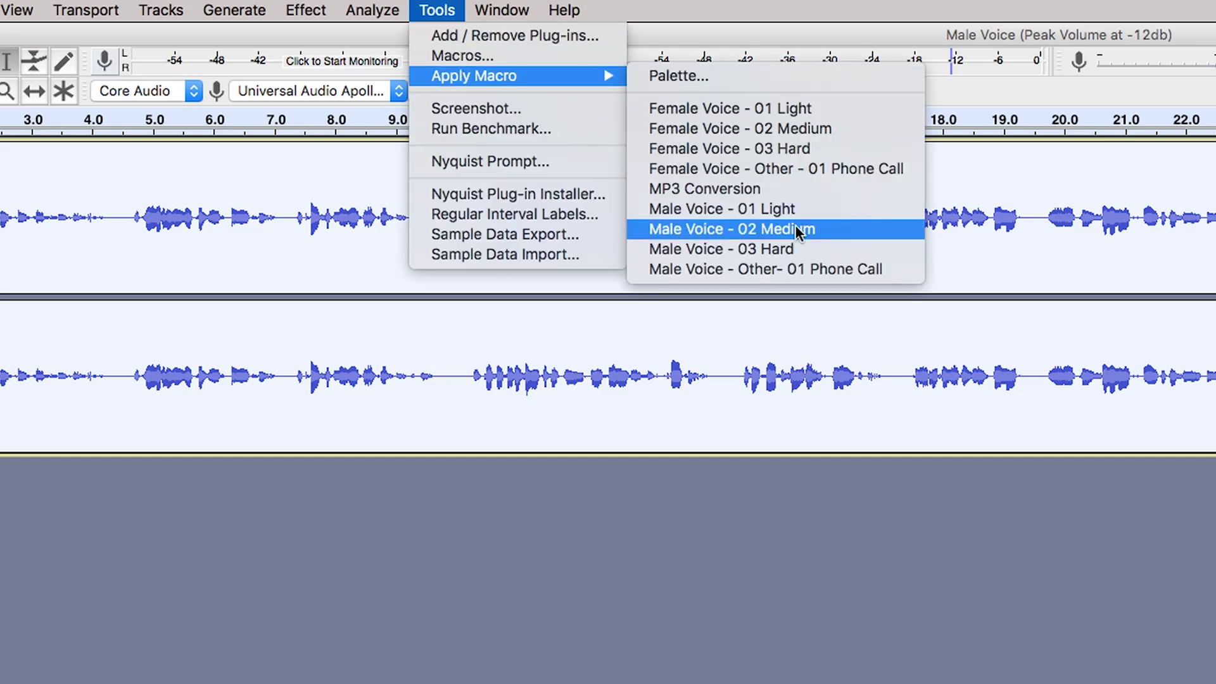
pyautogui.click(795, 230)
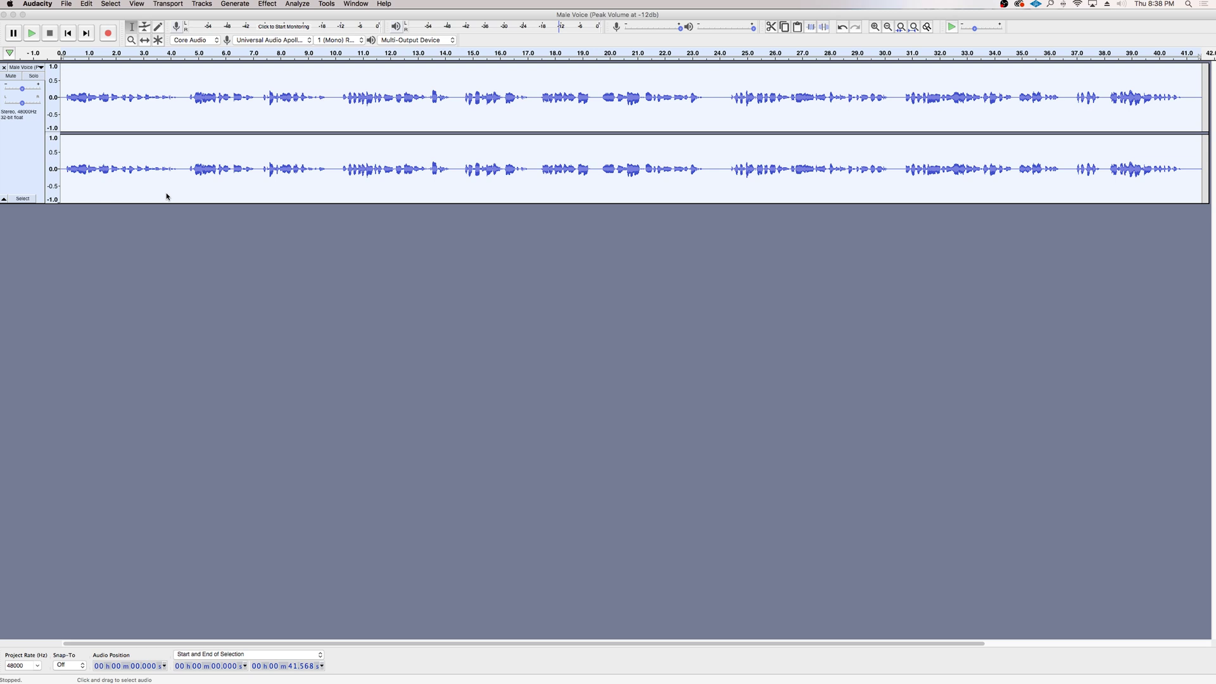
pyautogui.press('space')
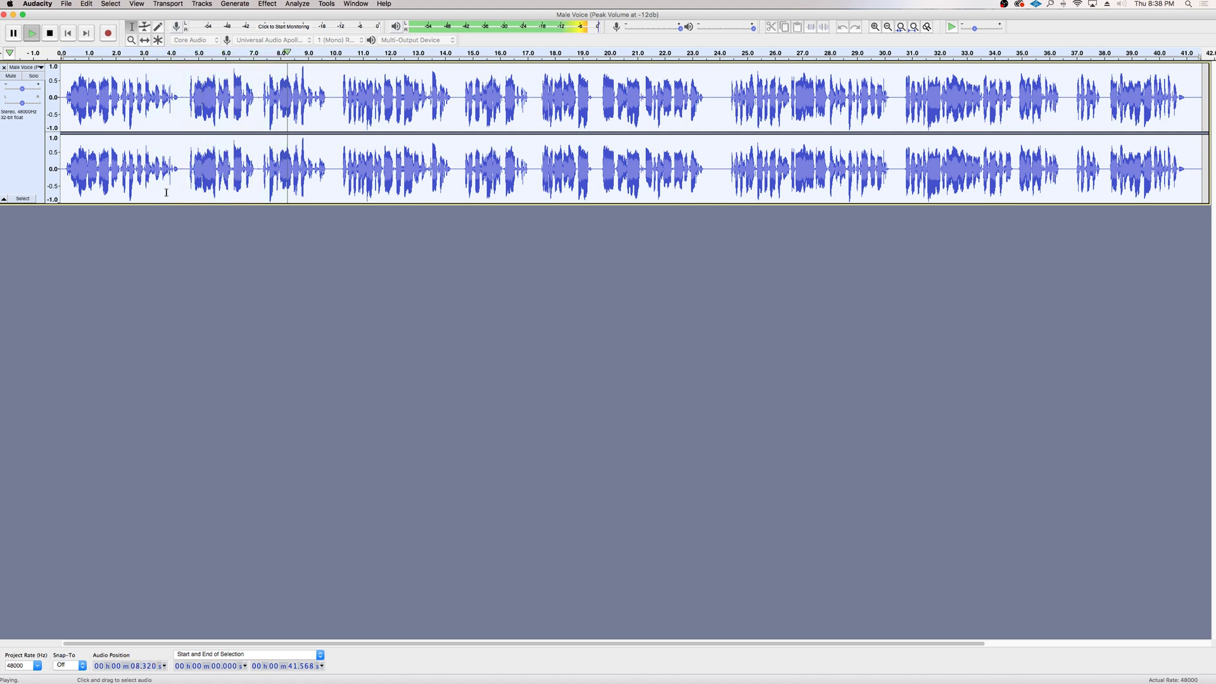
pyautogui.press('space')
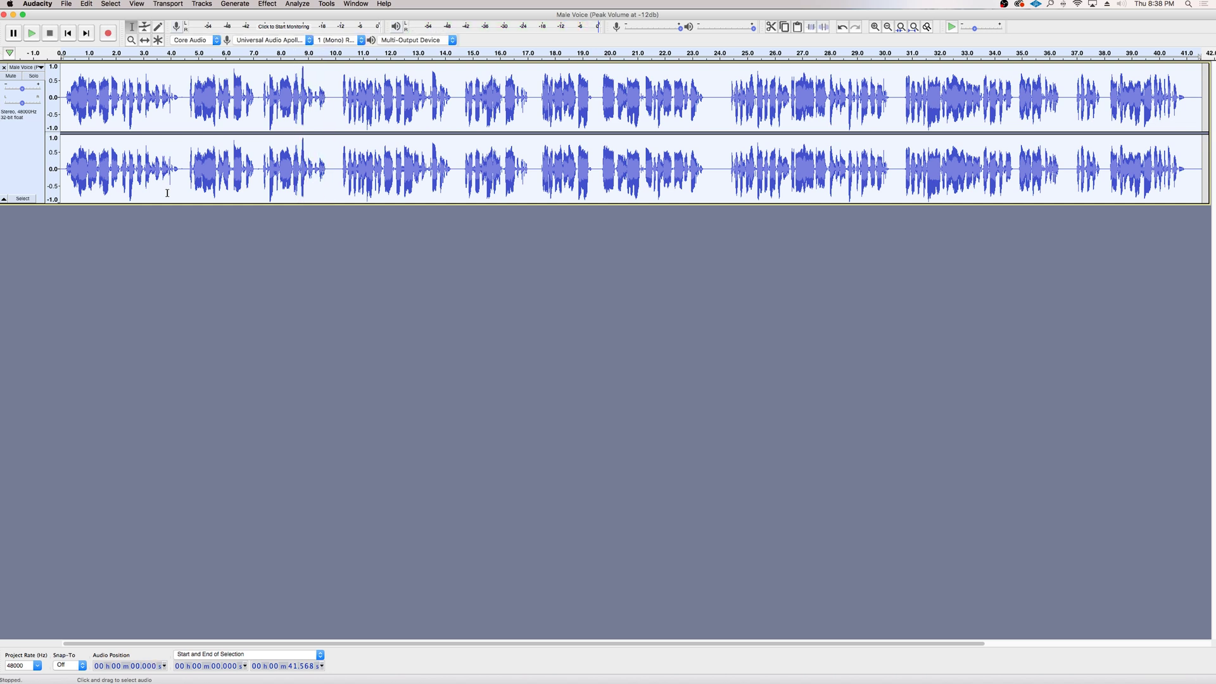
pyautogui.press('super+z')
pyautogui.click(65, 127)
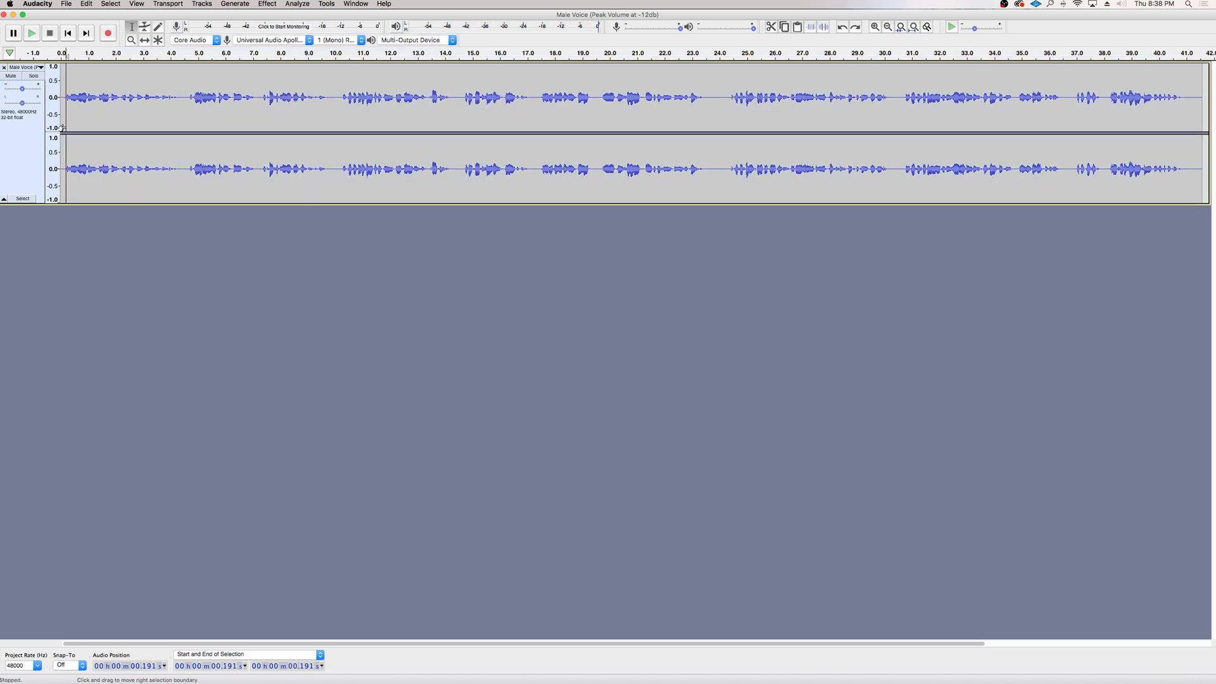
pyautogui.press('space')
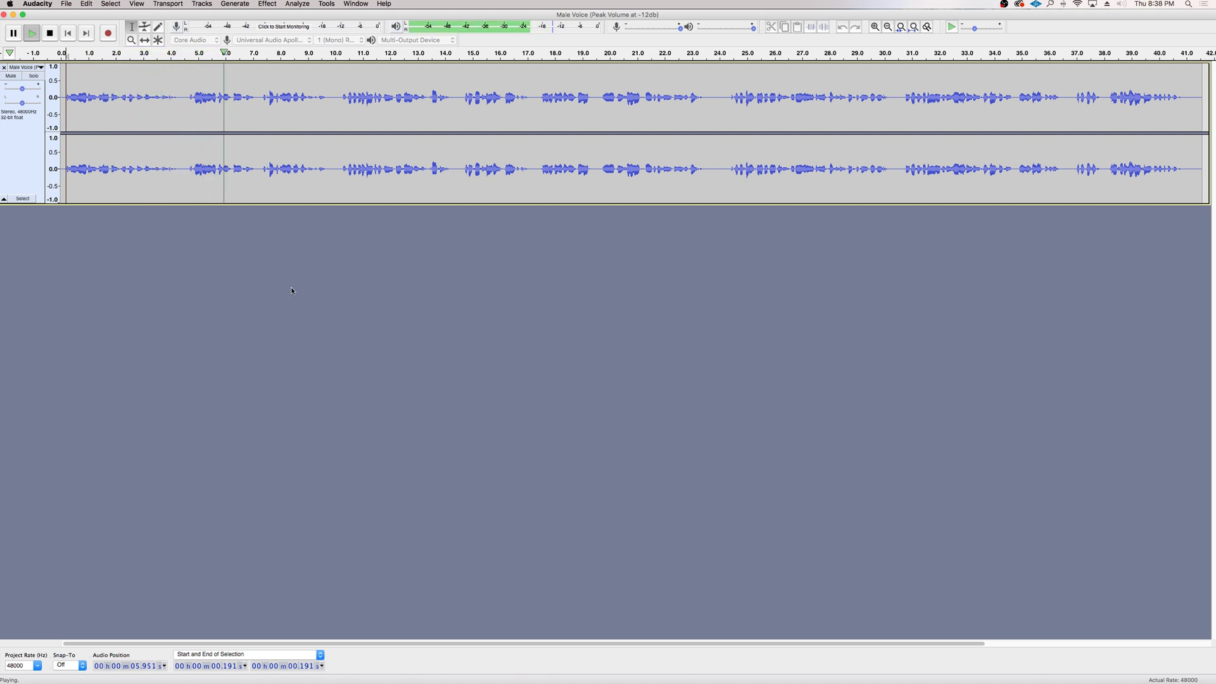
pyautogui.press('space')
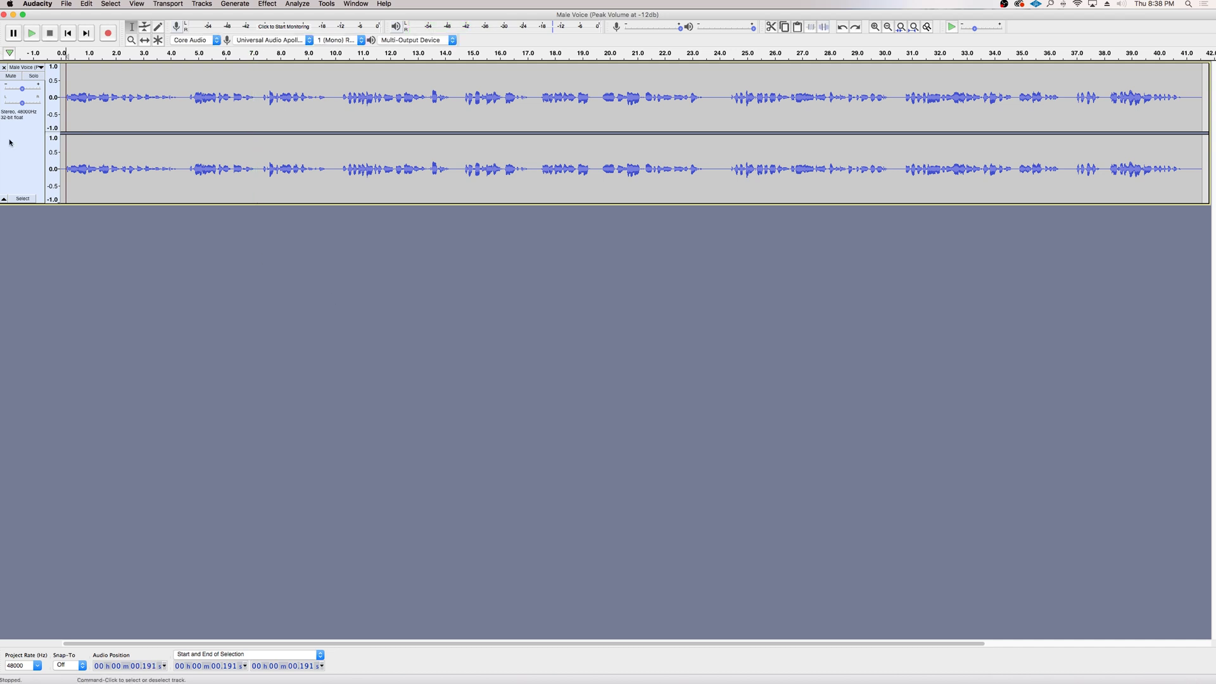
pyautogui.click(22, 152)
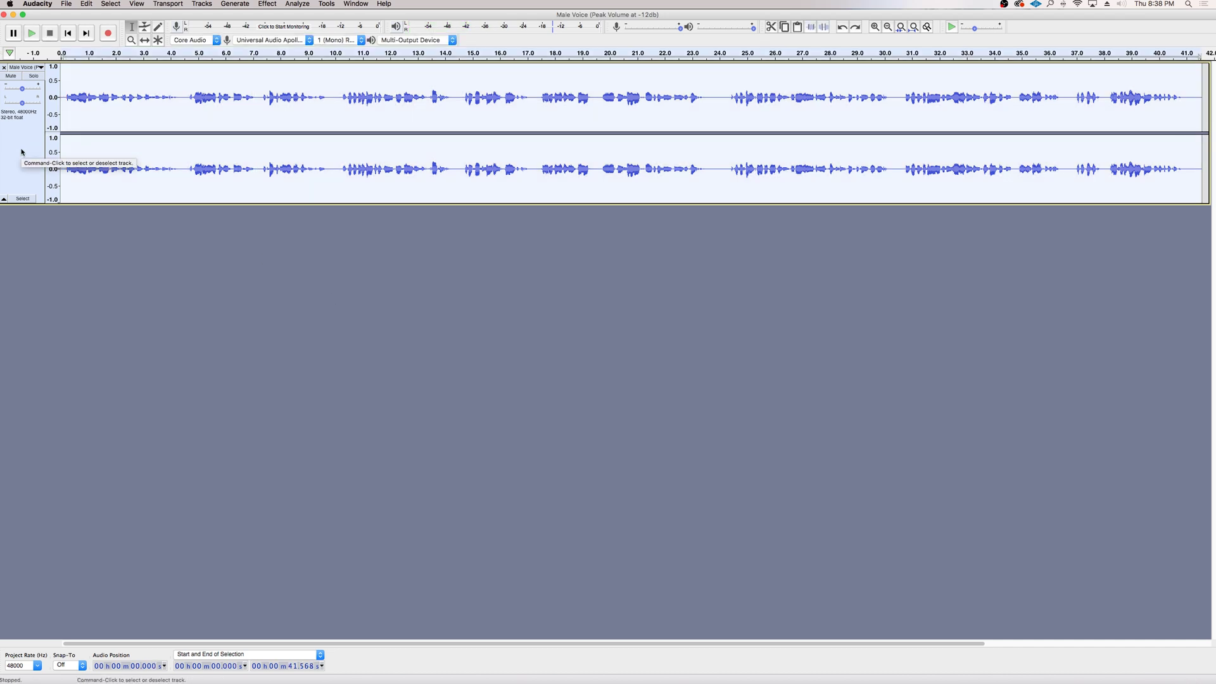